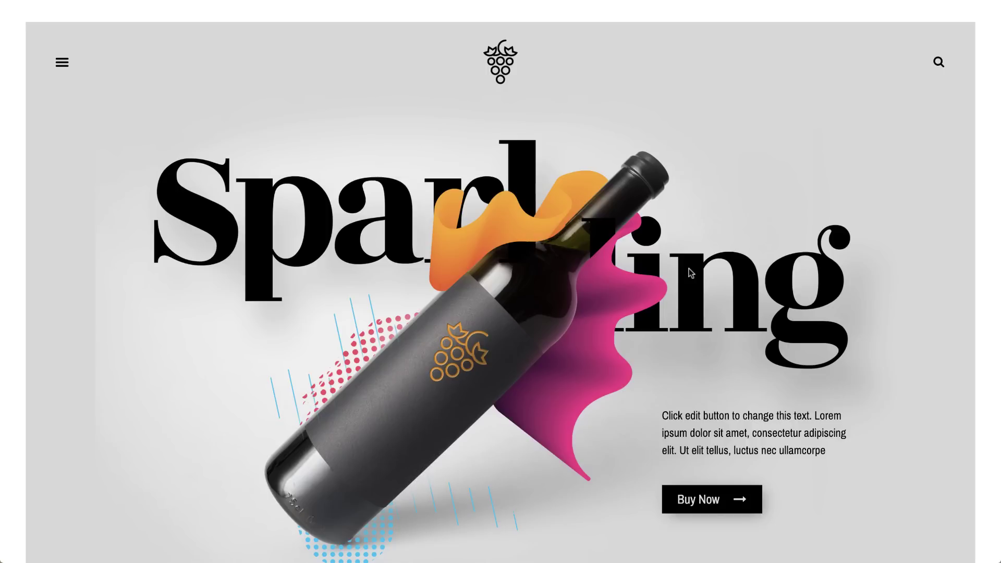
- Trigger the 'Are You Over 21?' popup from the wine page's Buy Now button
click(708, 499)
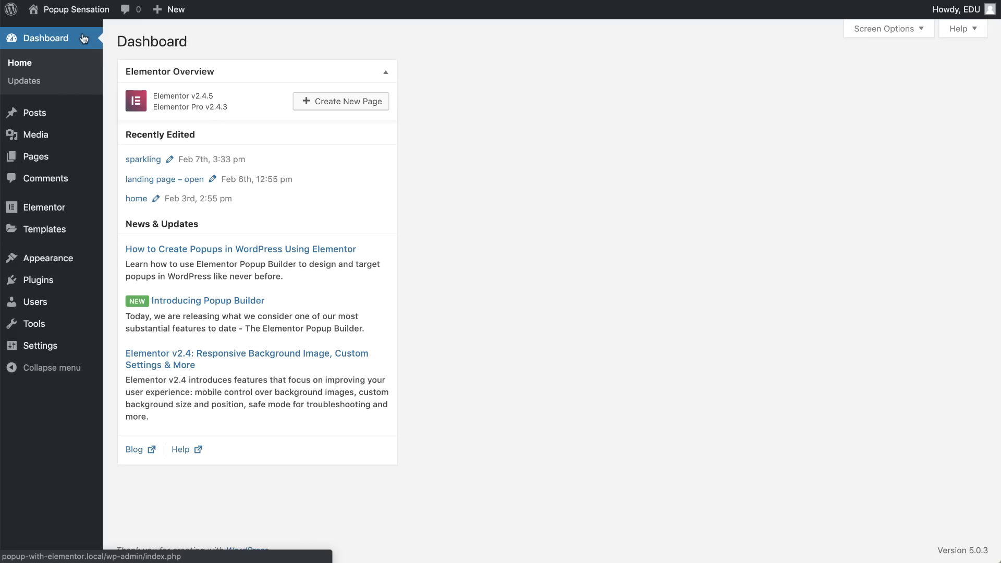
- Create a new Popup template named 'Sparkling' and open it in the editor
click(130, 286)
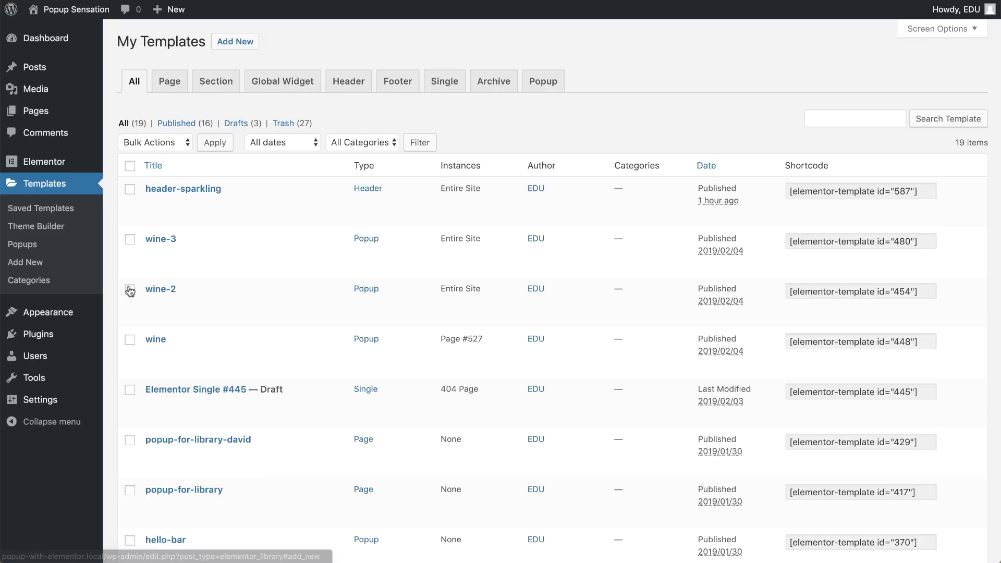
click(523, 264)
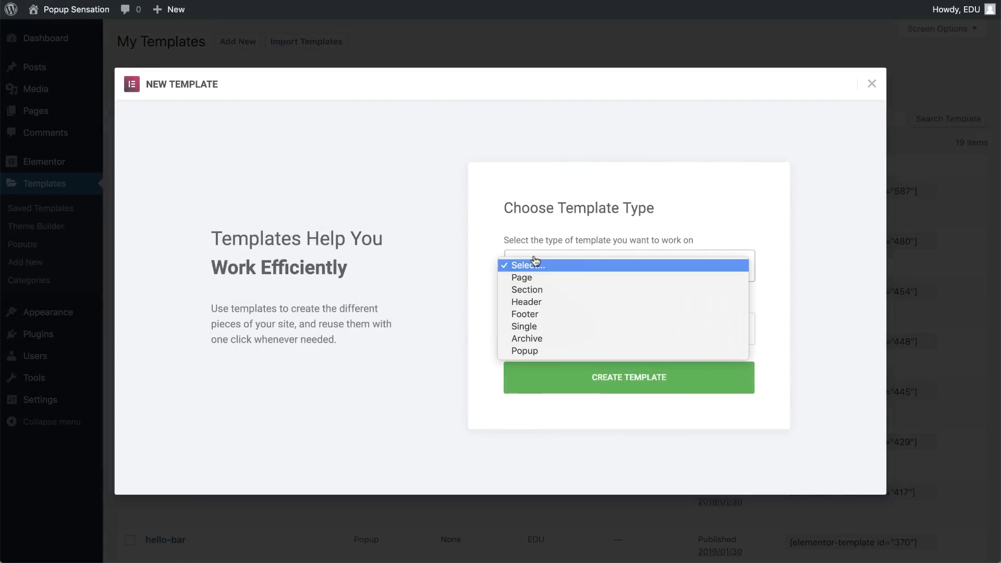
click(523, 352)
click(518, 329)
text(Sparkling)
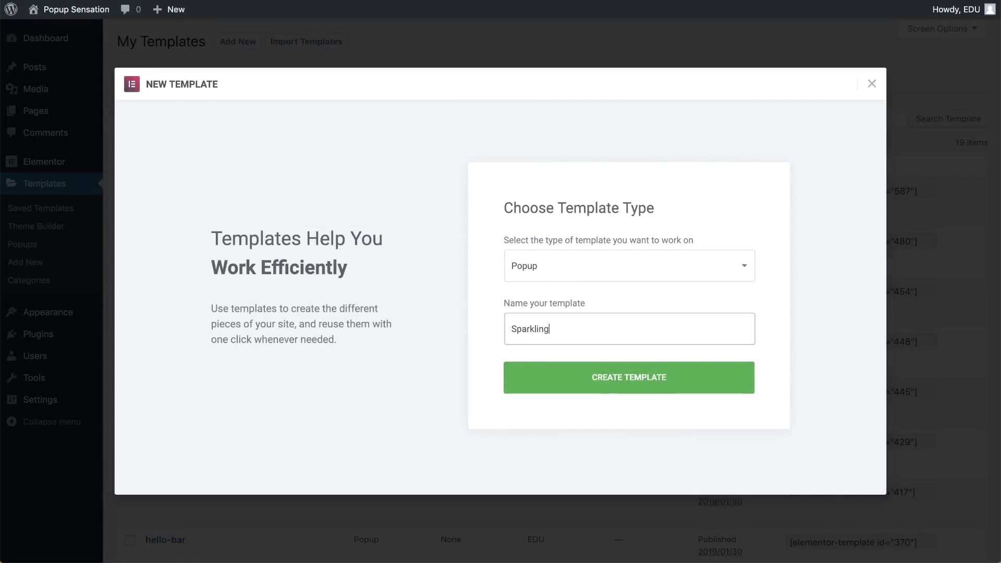
click(583, 377)
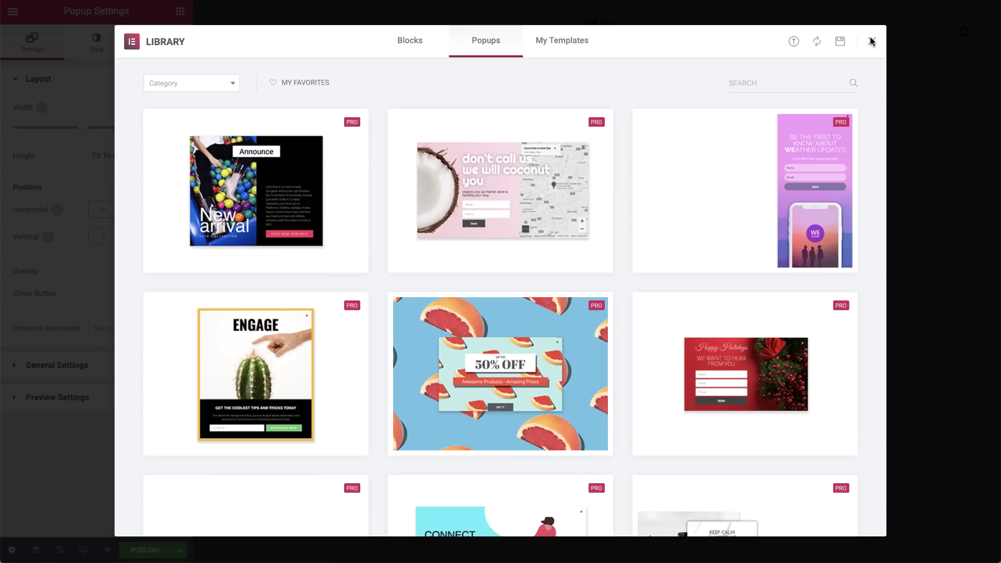
- Dismiss the library and set the popup to width 600, custom height 800, content centred
click(871, 40)
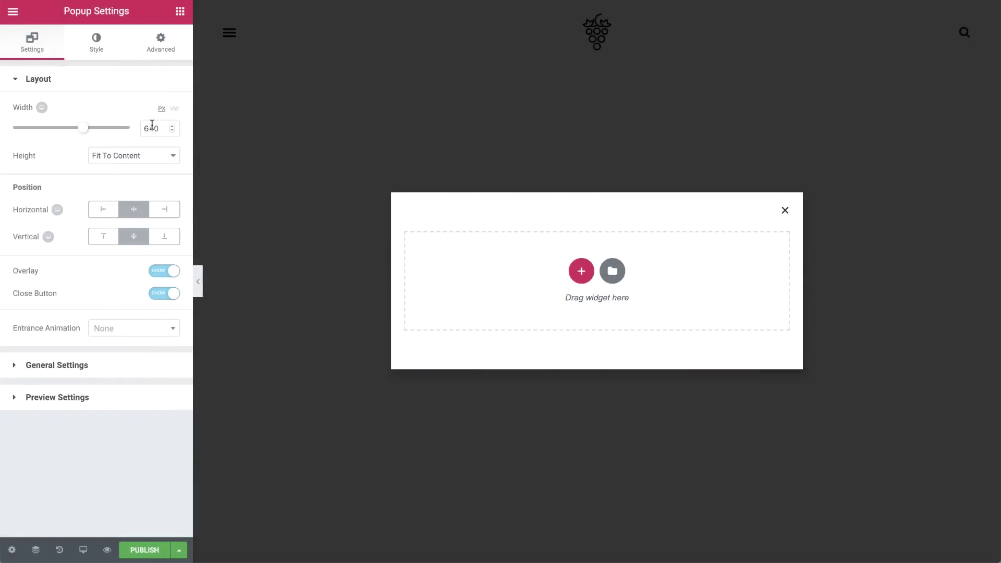
text(600)
click(133, 155)
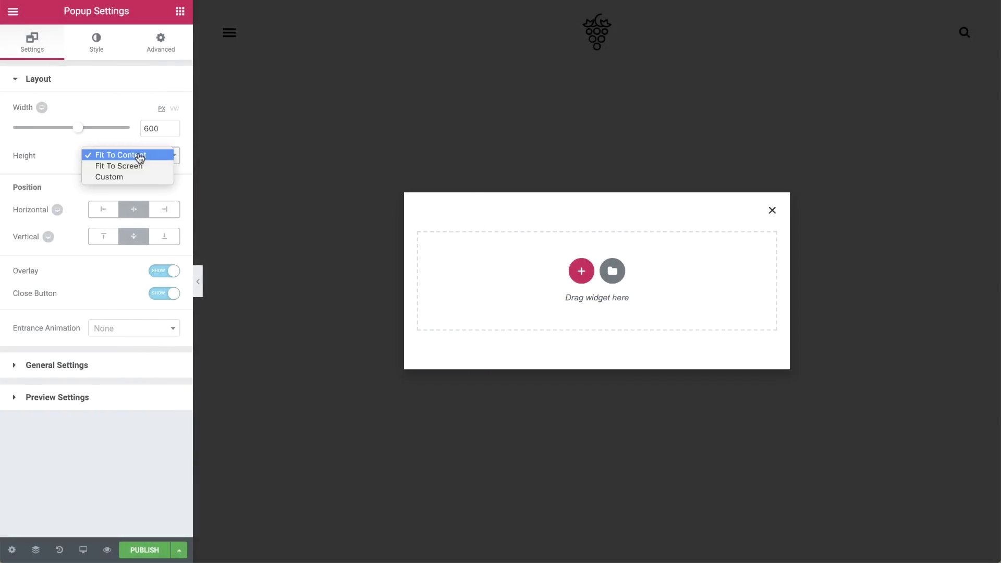
click(134, 178)
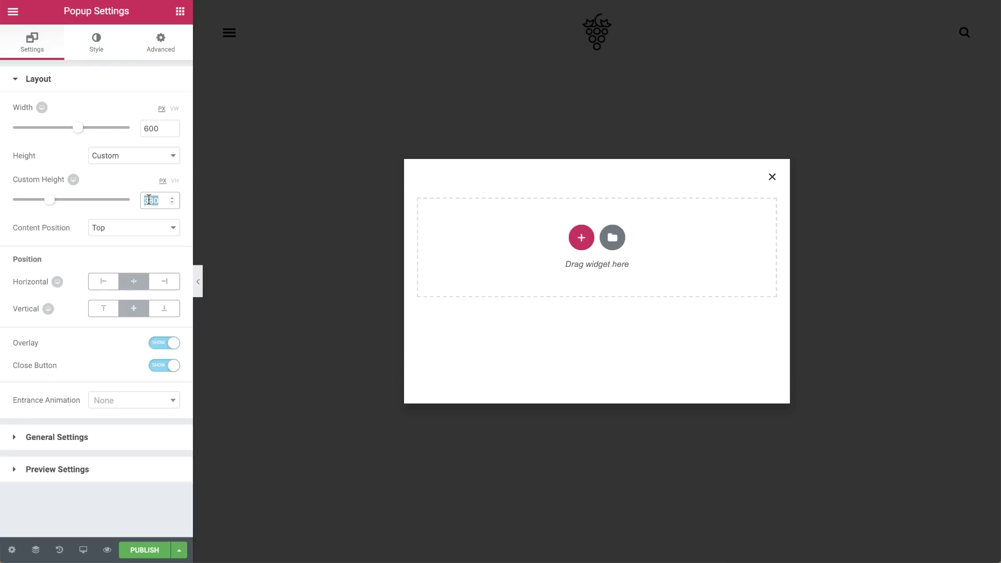
text(800)
click(140, 229)
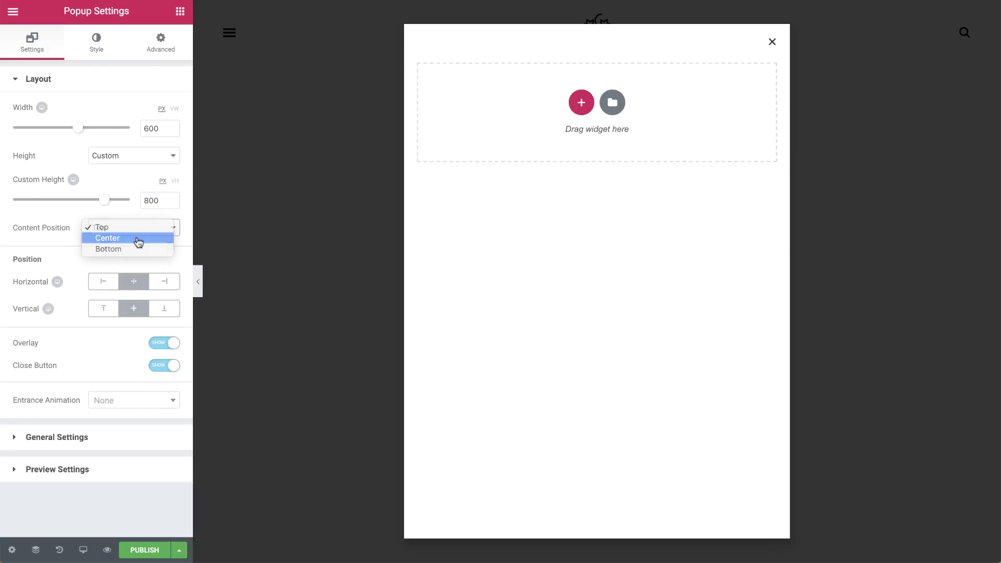
click(137, 240)
- Turn off the close button and give the popup a 1-second Fade In entrance
click(162, 365)
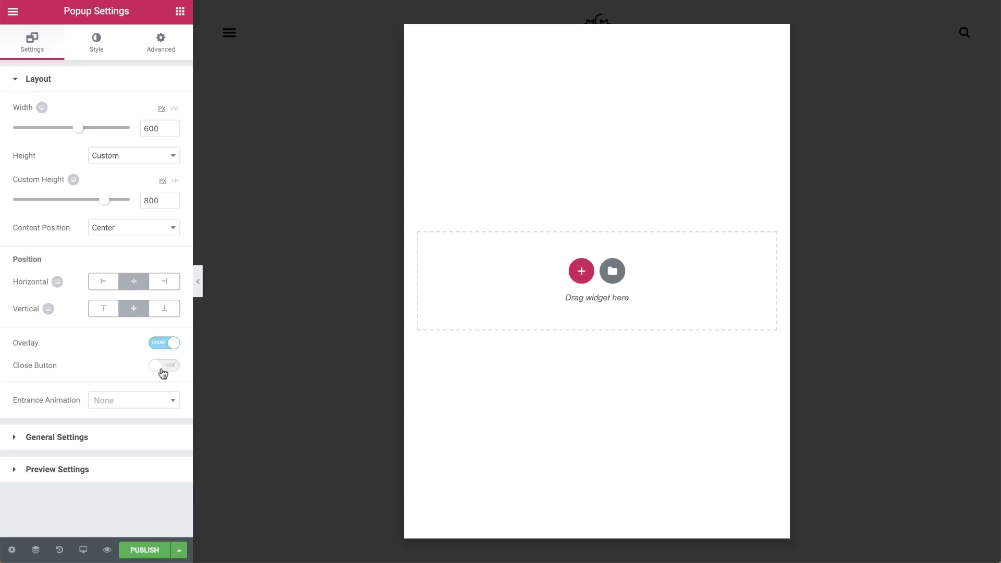
click(133, 401)
click(130, 431)
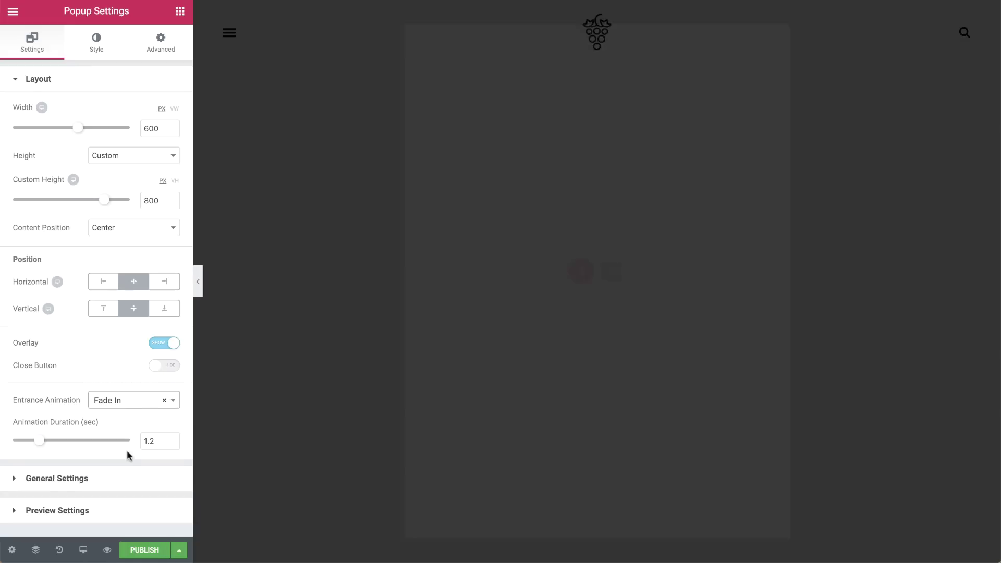
text(1)
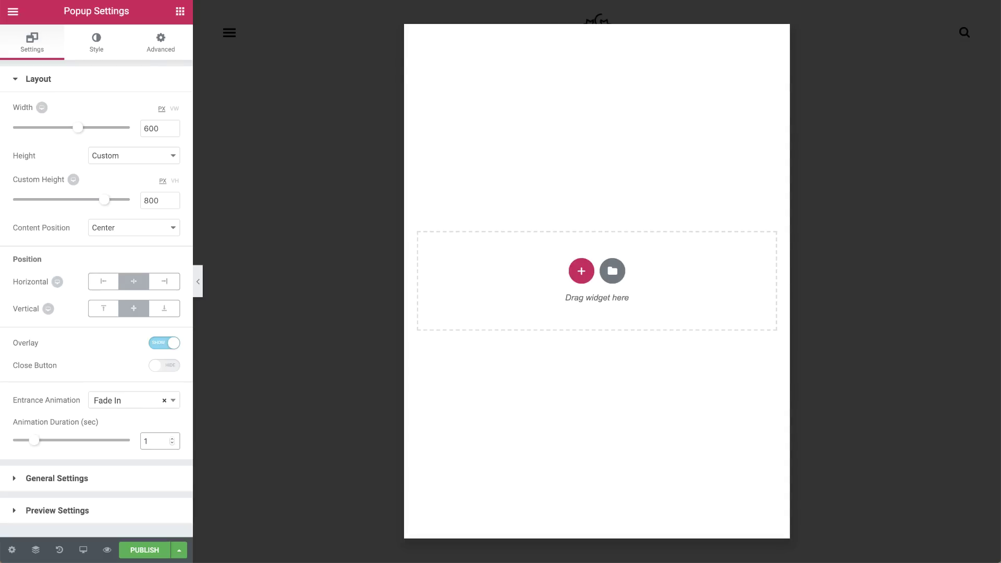
- Add a Heading widget reading 'Are You Over 21?' and centre it
click(181, 11)
drag(137, 133, 462, 290)
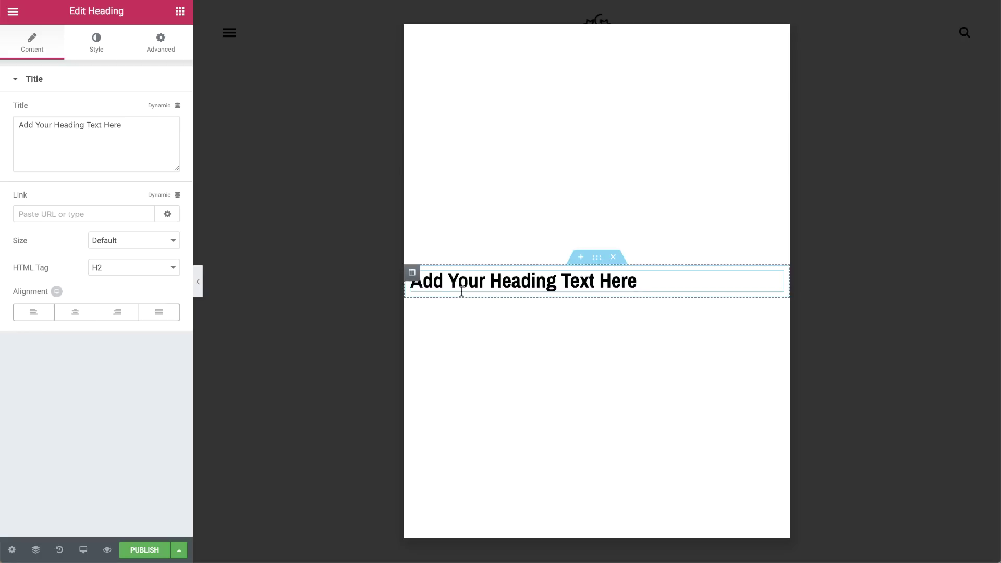
click(96, 125)
key(ctrl+a)
text(Are You Over )
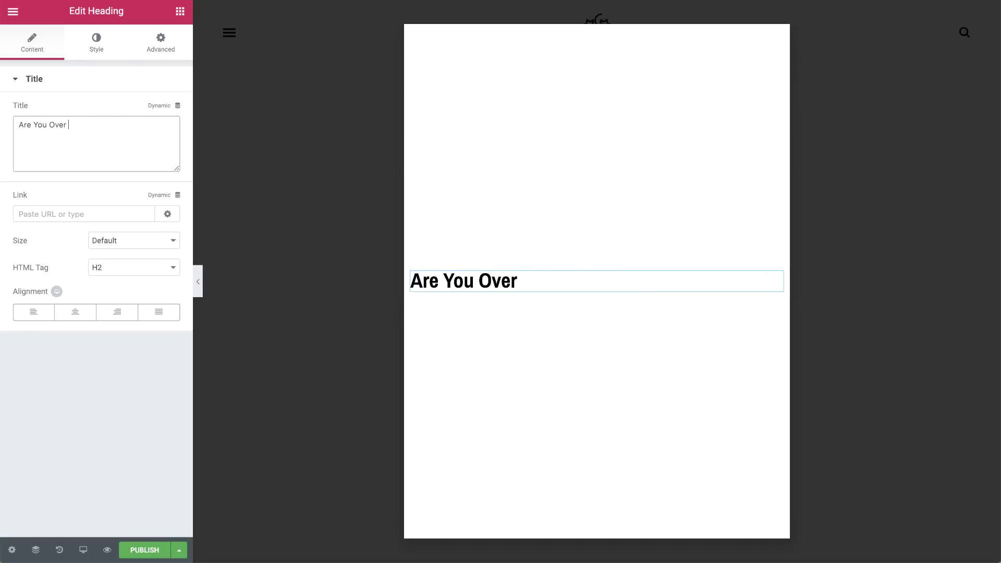
text(21?)
click(76, 313)
- Set the heading's font size to 80 and add a yellow text shadow
click(96, 43)
click(164, 138)
click(144, 217)
text(80)
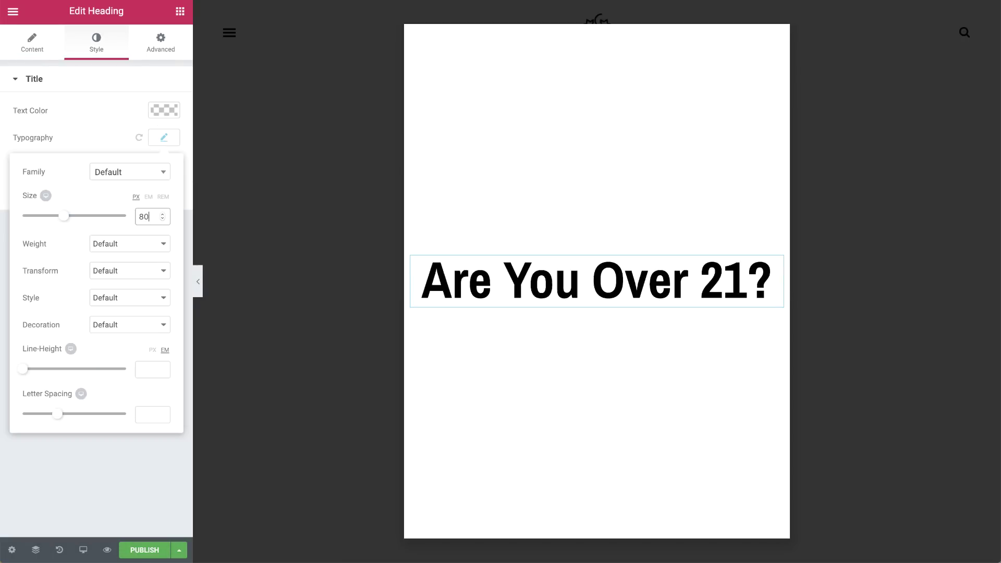
click(166, 139)
click(164, 165)
click(154, 199)
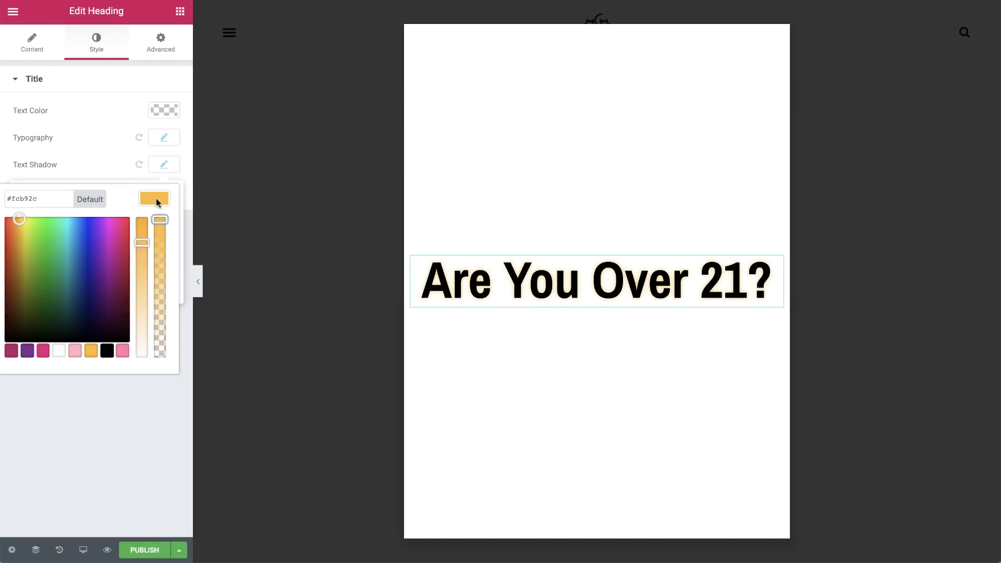
click(142, 261)
click(141, 295)
click(164, 164)
click(507, 305)
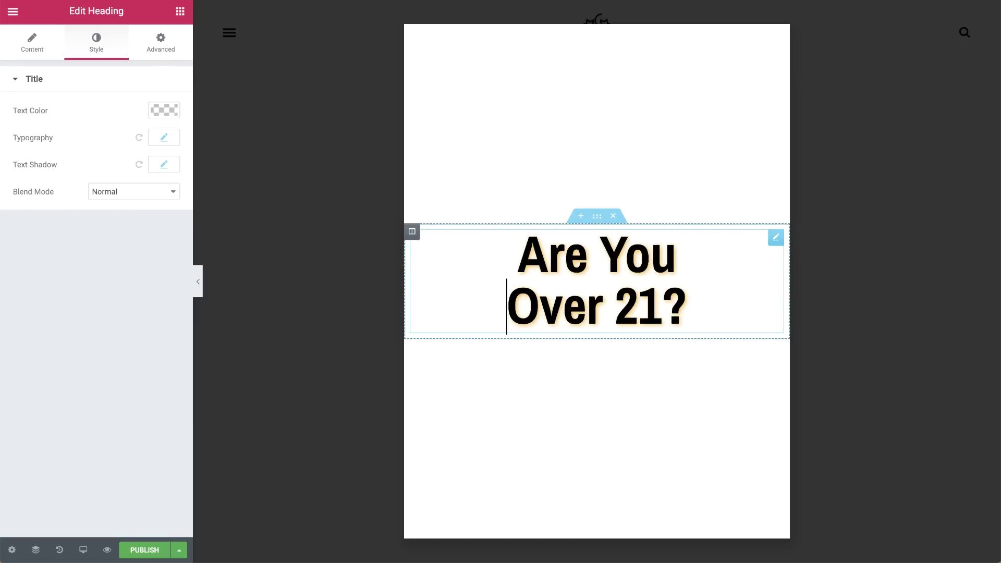
click(180, 11)
- Add a Medium button labelled 'Yes' with a check icon spaced after the label
drag(141, 251, 575, 336)
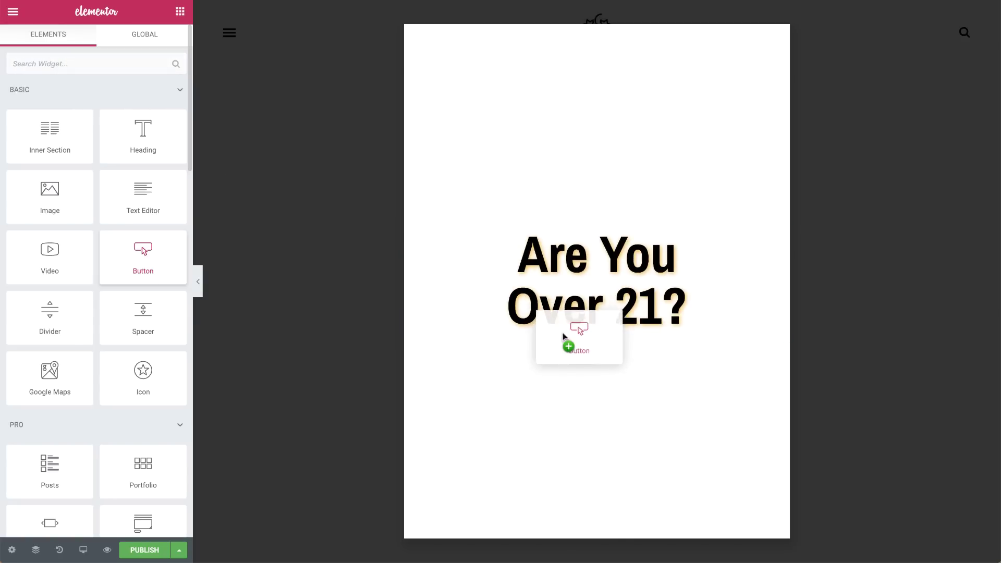
double_click(113, 150)
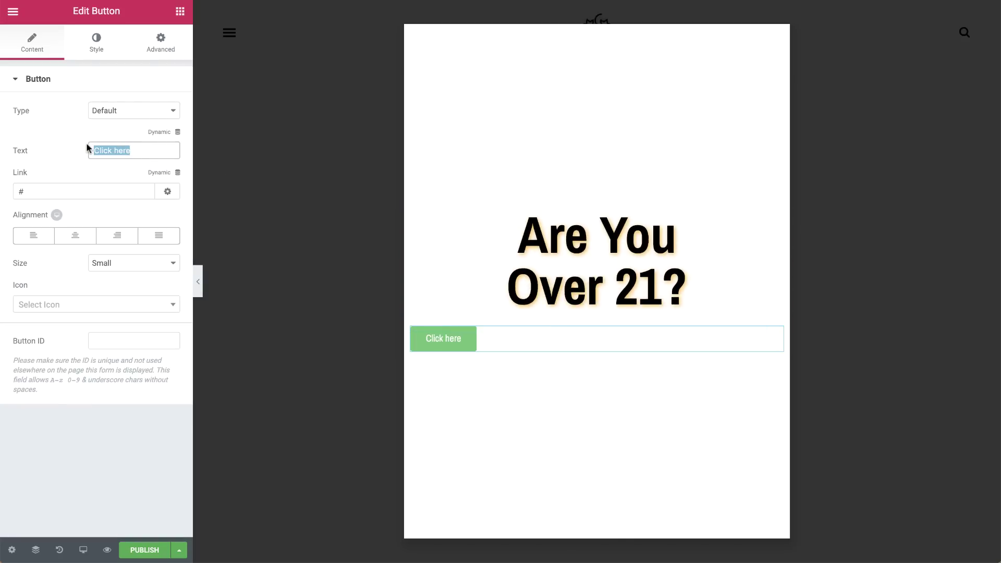
text(Yes)
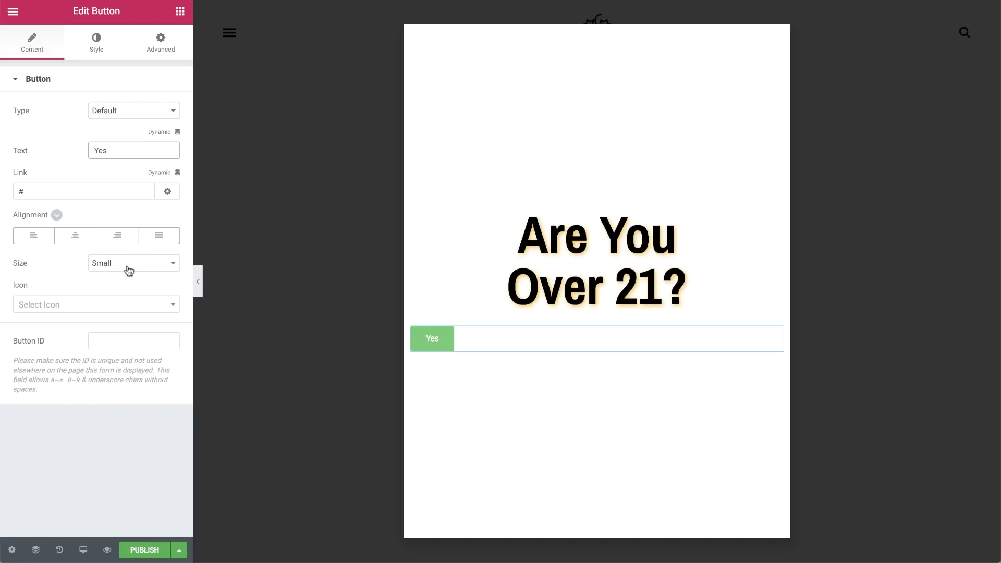
click(133, 262)
click(96, 304)
text(che)
key(Return)
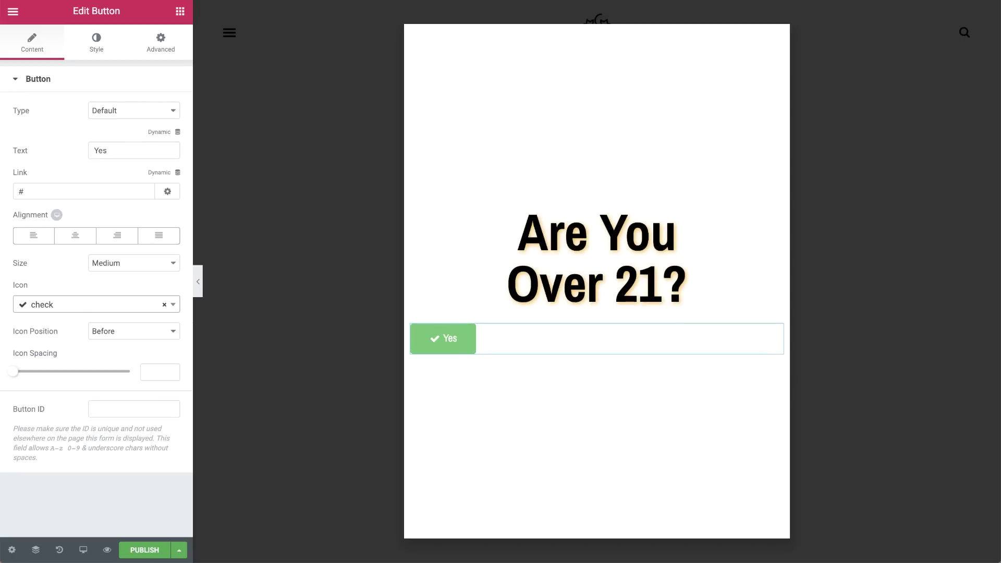
click(133, 330)
drag(17, 372, 51, 379)
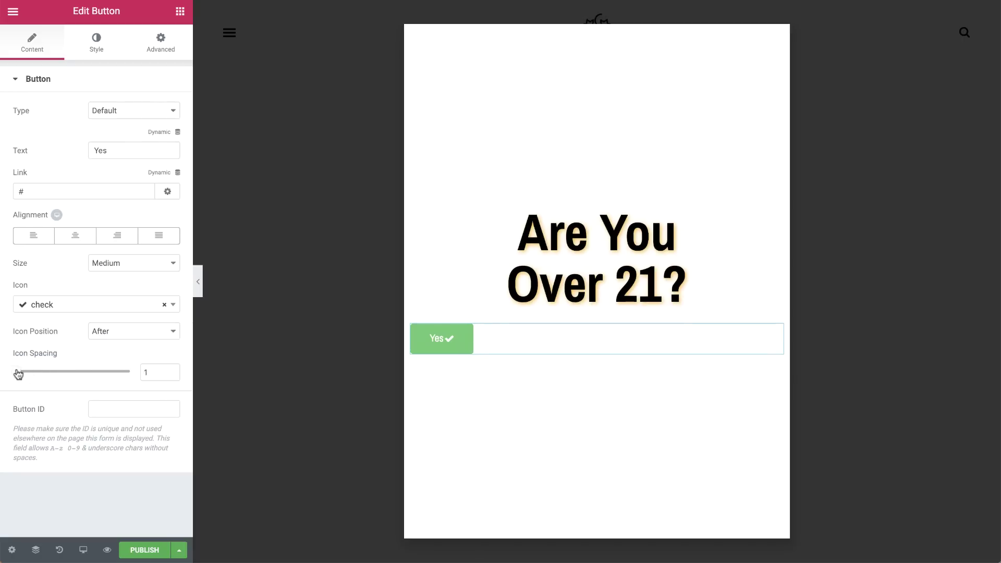
- Style the button pink with 50 corner radius, padding 15 and a yellow box shadow
click(96, 43)
click(164, 192)
click(129, 223)
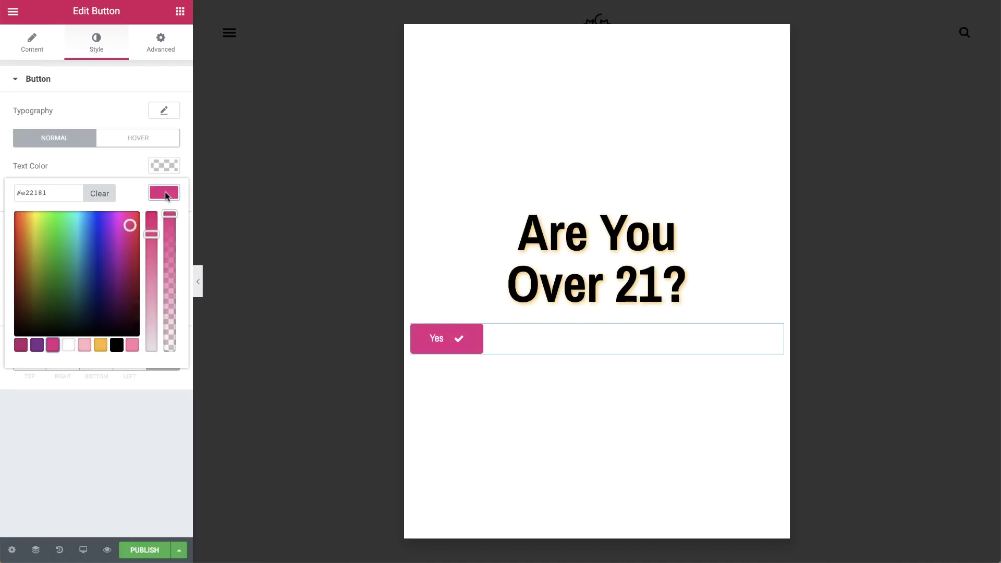
click(164, 271)
text(5015)
click(163, 361)
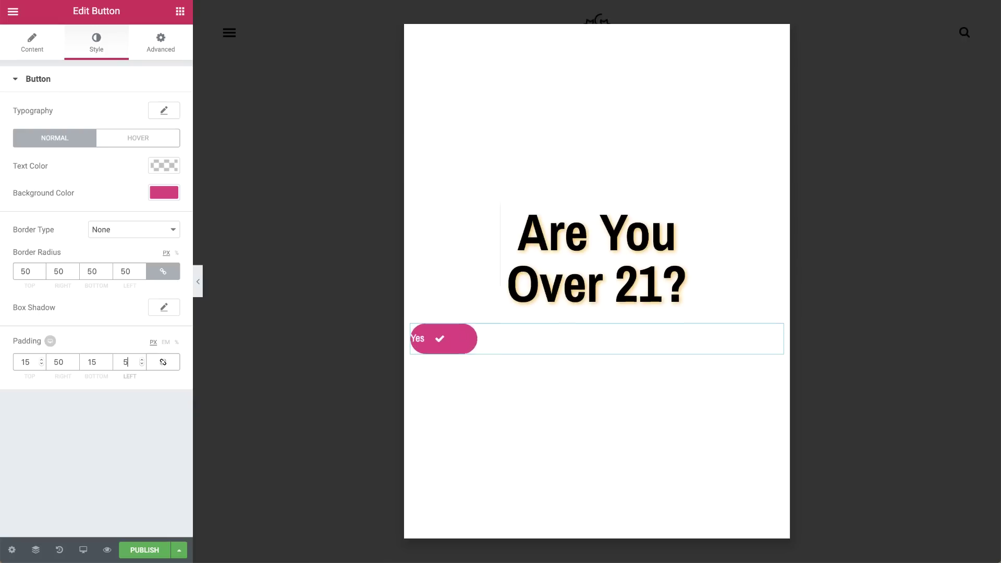
click(163, 306)
click(91, 493)
click(93, 309)
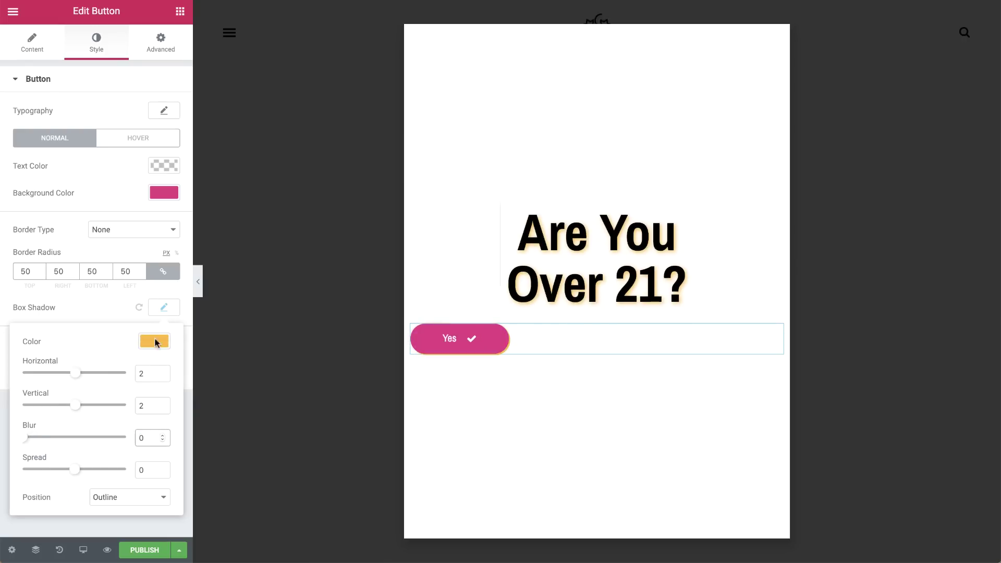
- Give the button a darker pink hover background and the Bob hover animation
click(163, 110)
click(138, 139)
click(164, 192)
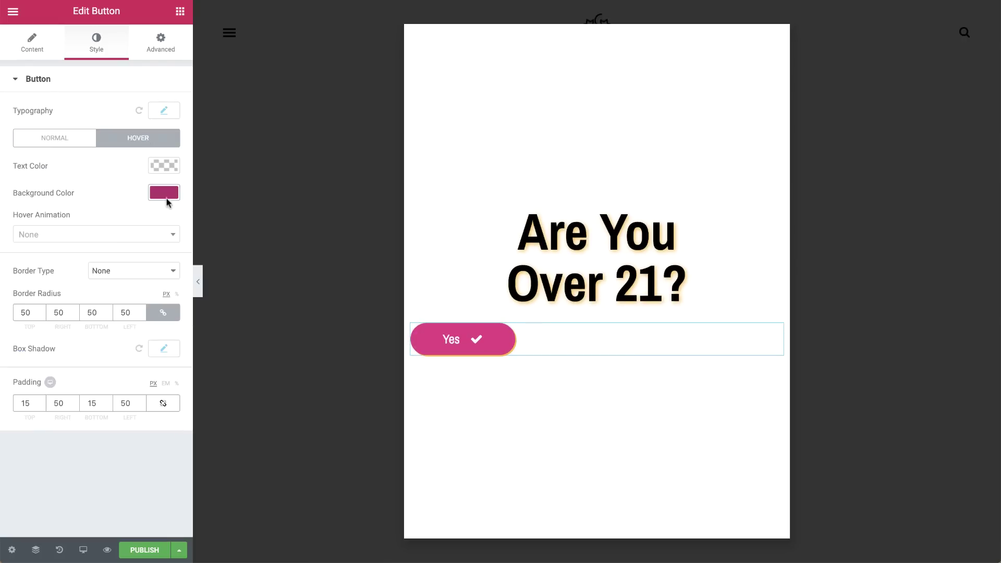
click(96, 233)
text(bob)
key(Return)
- Centre the button and set its top margin to 50
click(31, 40)
click(71, 235)
click(161, 41)
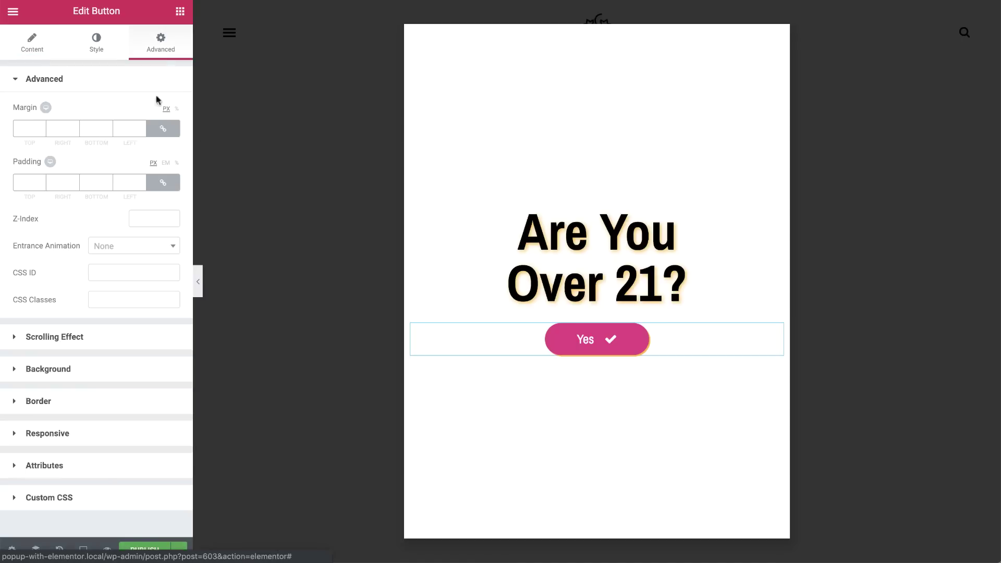
click(162, 129)
click(25, 129)
text(50)
- Add a second centred button below Yes labelled 'NO, I'll have a coke.'
click(32, 40)
click(180, 11)
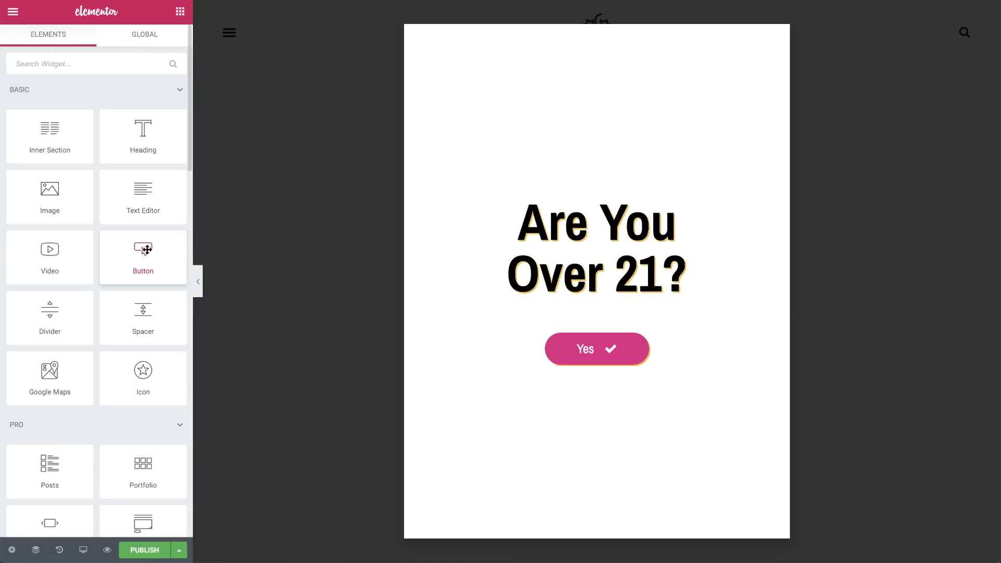
drag(141, 259, 593, 359)
click(76, 236)
double_click(117, 151)
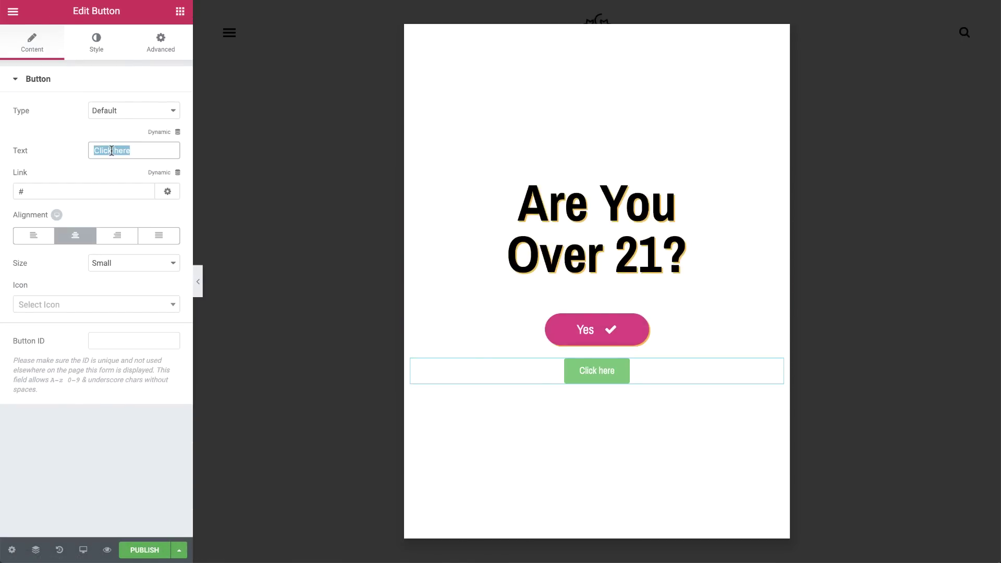
text(NO, I'll have a coke.)
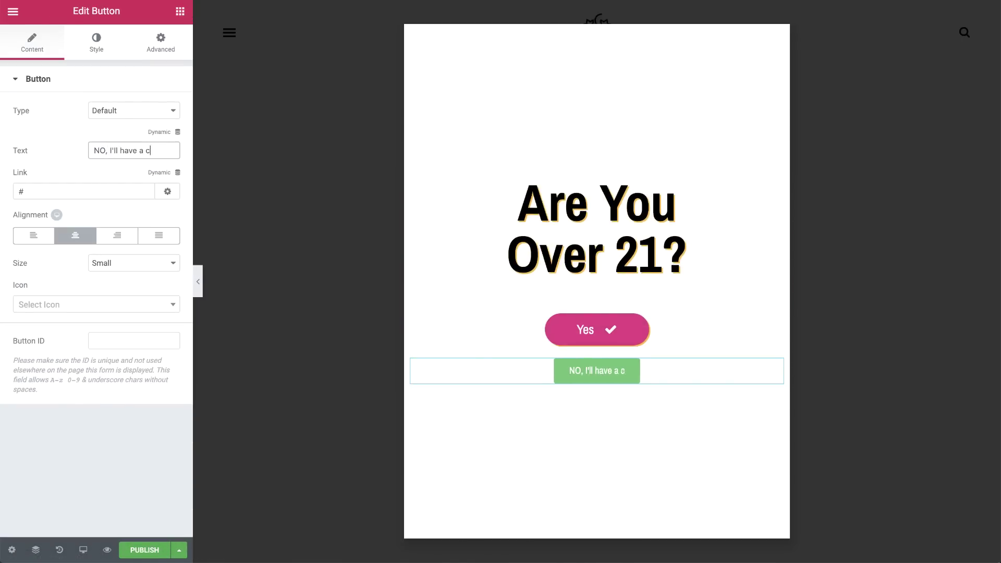
- Make its text black with a solid 1-px bottom border only
click(96, 41)
click(163, 110)
click(148, 189)
click(163, 110)
click(164, 165)
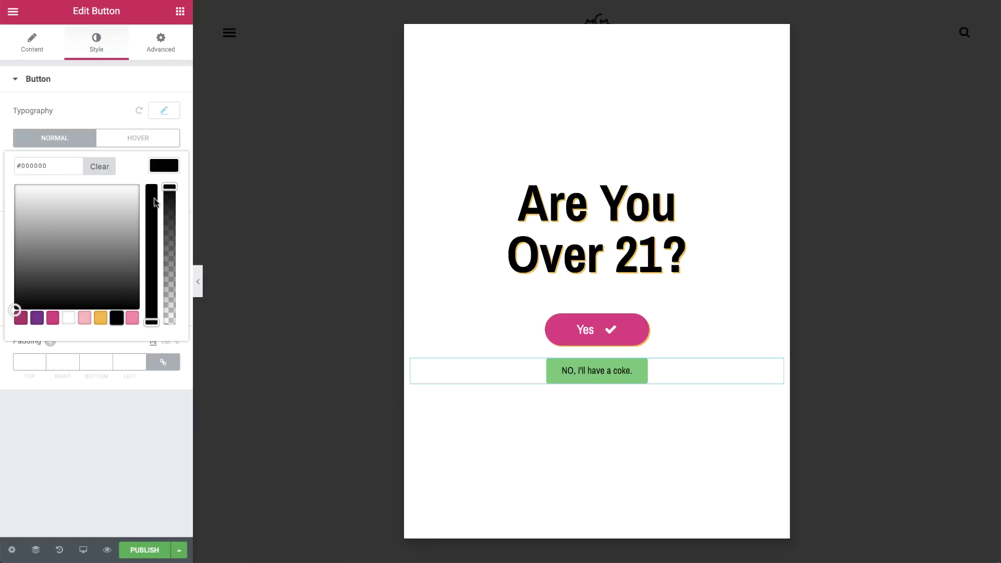
click(133, 228)
click(95, 352)
text(0)
click(92, 443)
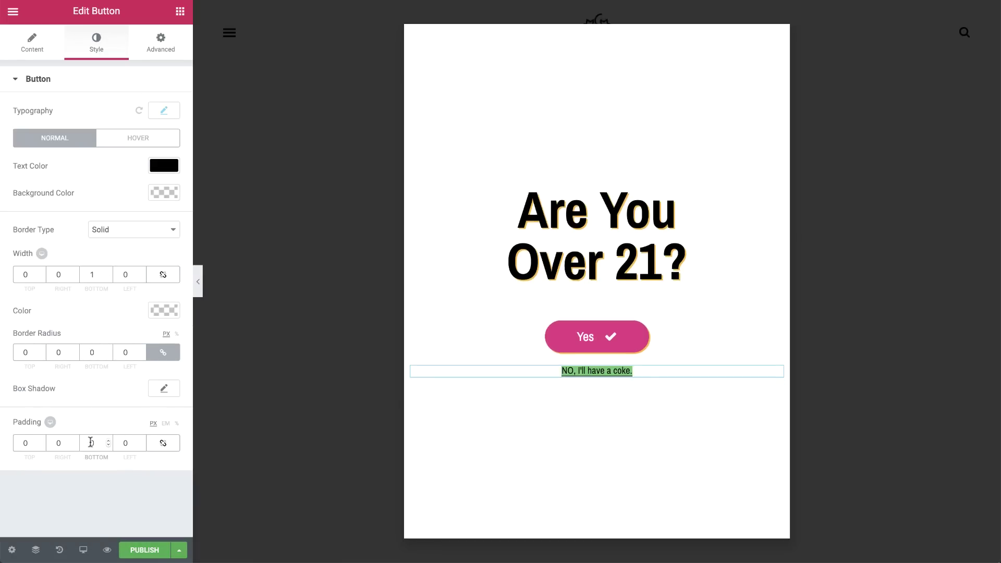
text(5)
- Clear the button's background to transparent so it reads as a text link
click(164, 192)
click(116, 345)
click(99, 194)
click(181, 11)
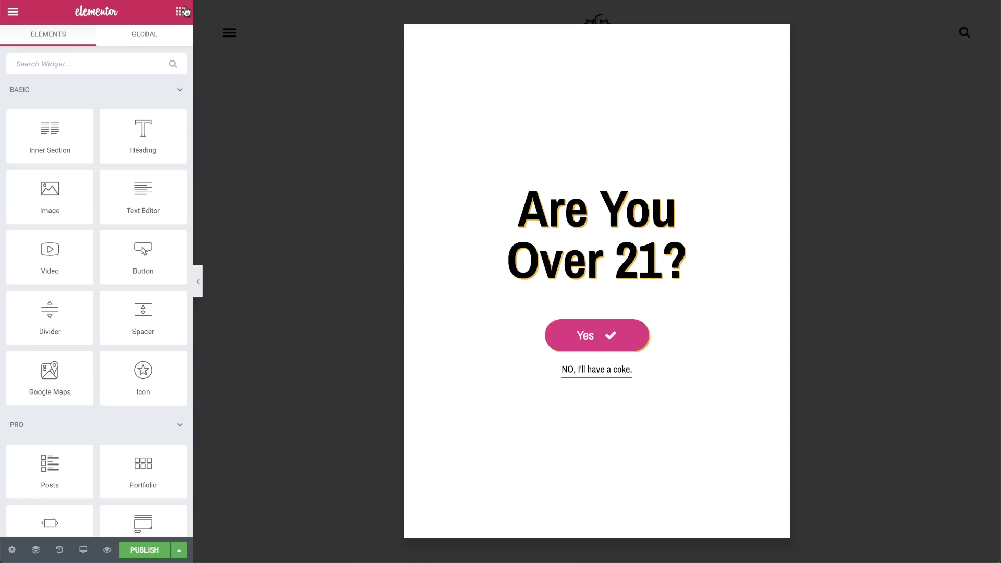
- Give the popup a Classic background with a transparent colour
click(12, 550)
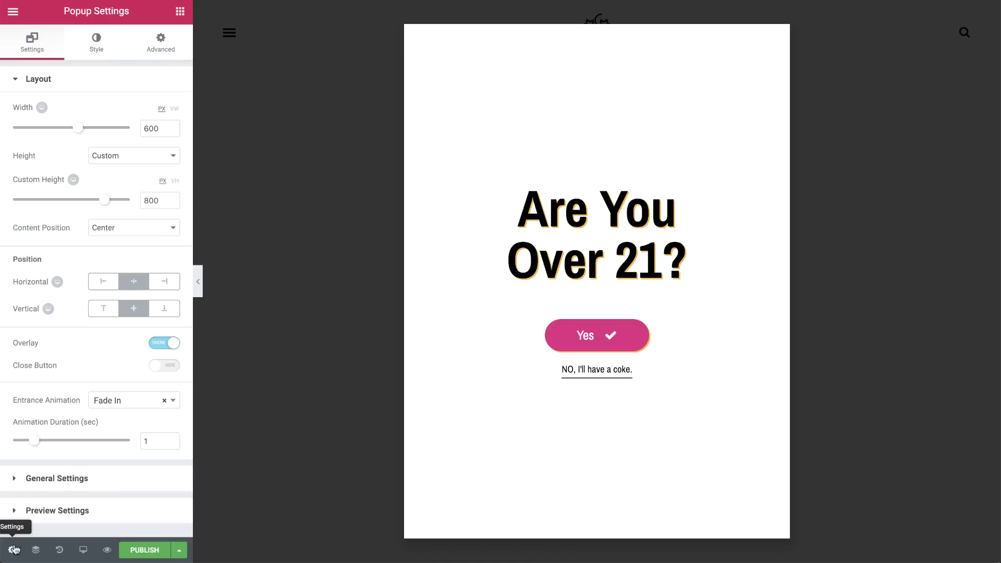
click(96, 43)
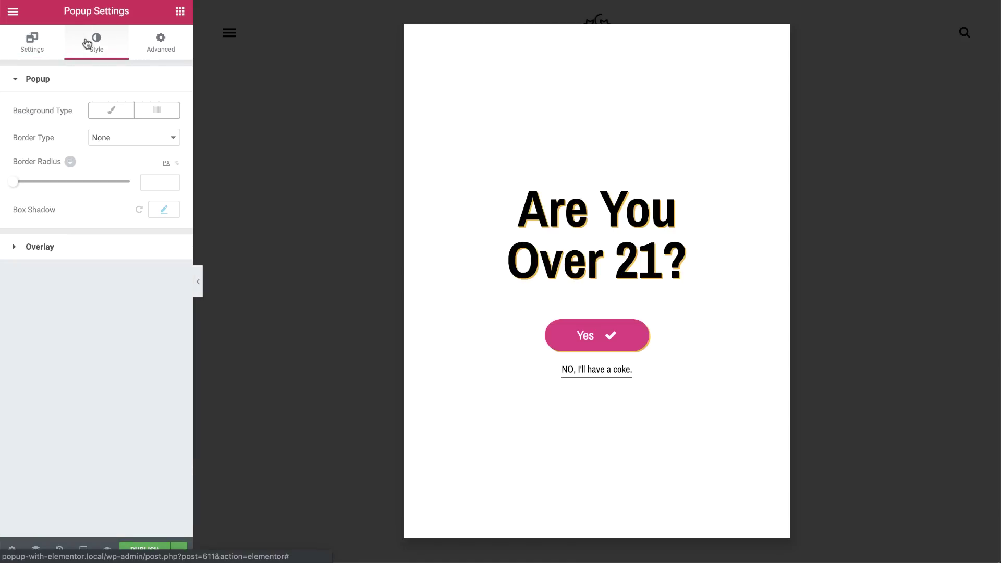
click(112, 110)
click(165, 141)
click(169, 161)
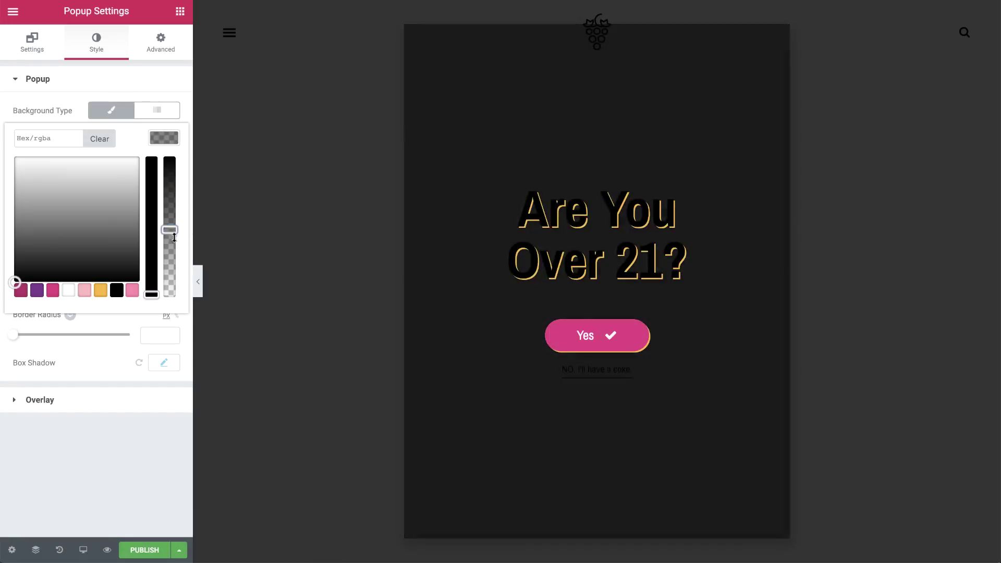
- Insert the colourful abstract image as background, Center Center, No-repeat, Contain
click(164, 138)
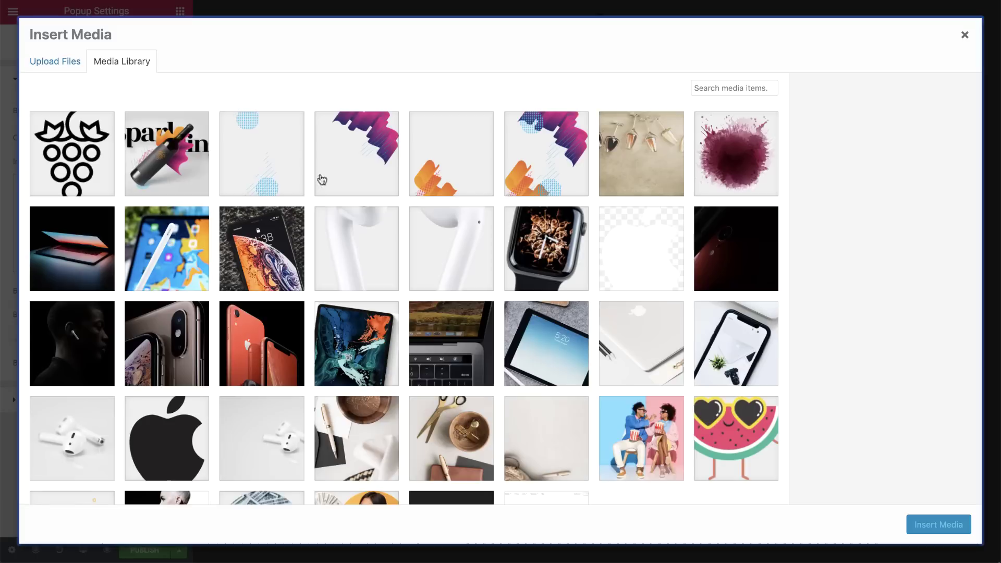
click(546, 153)
click(939, 524)
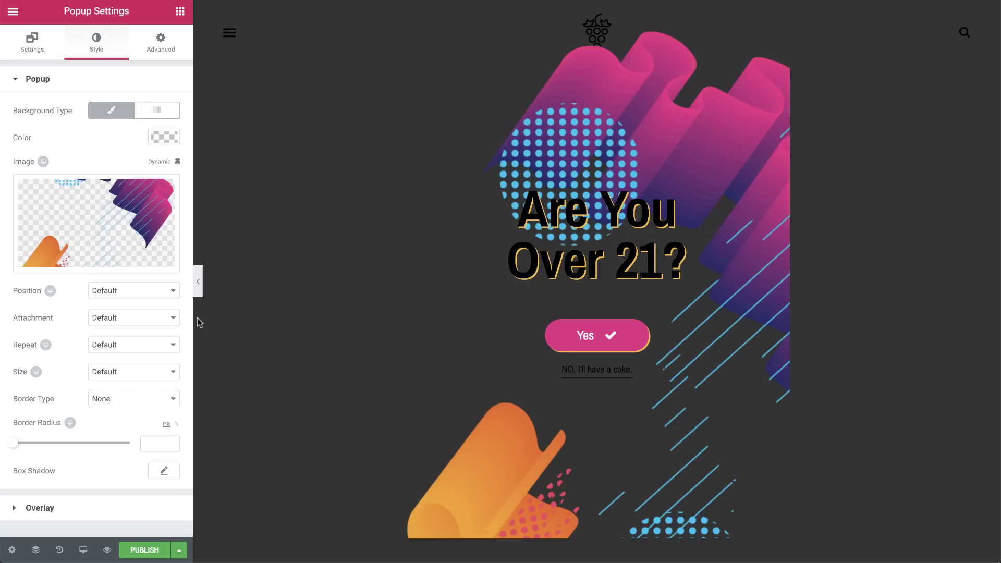
click(133, 290)
click(126, 320)
click(133, 345)
click(133, 371)
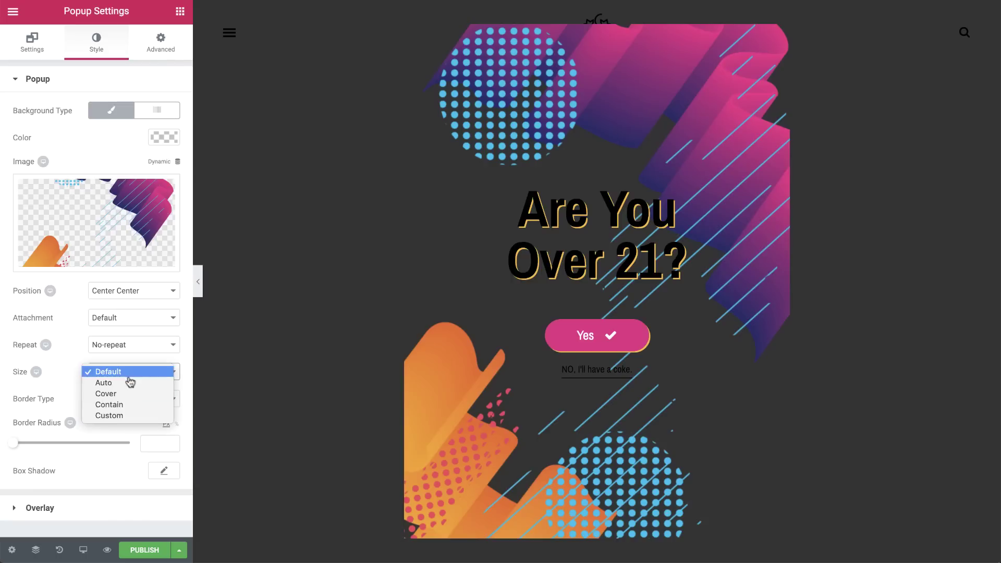
click(118, 404)
- Set the popup's right and left padding to 80
click(161, 42)
click(163, 334)
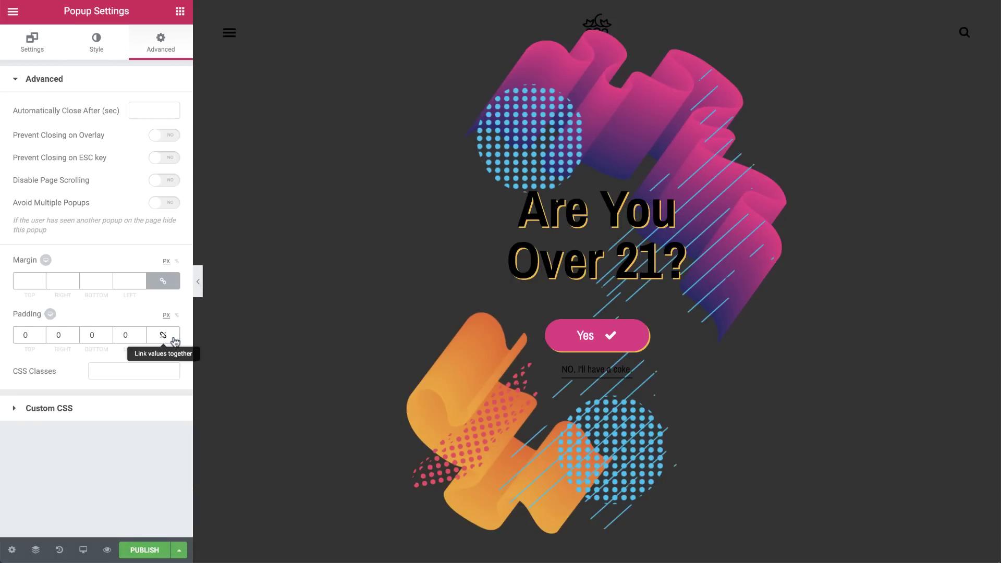
click(62, 334)
text(80)
key(Return)
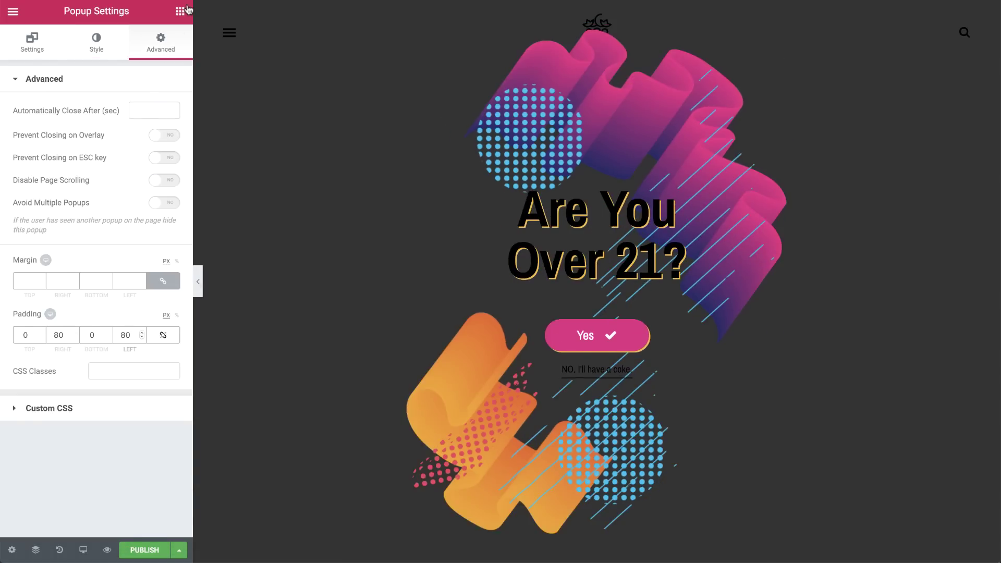
- Select the popup's section and give it a Solid border
click(180, 11)
click(597, 171)
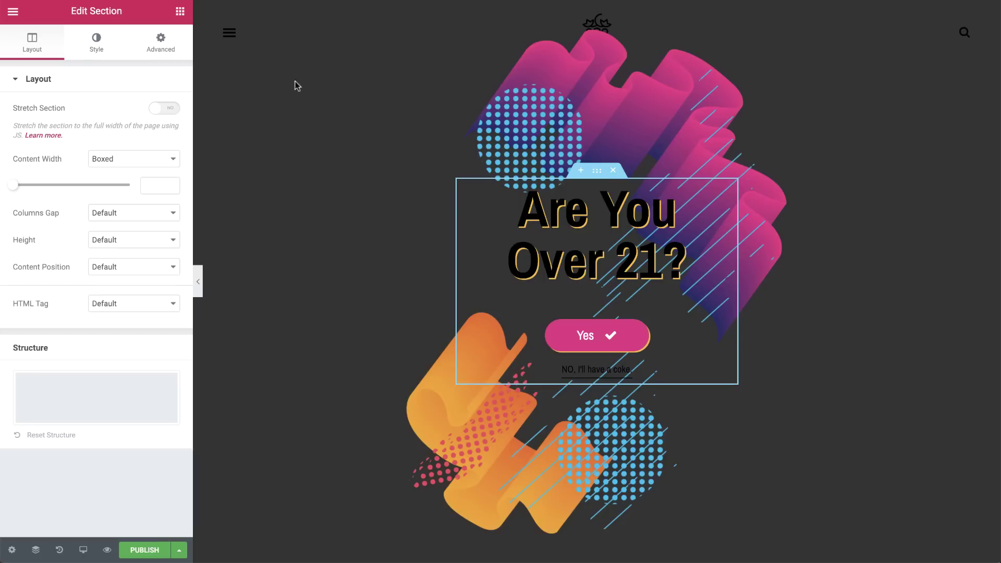
click(96, 42)
click(38, 175)
click(133, 171)
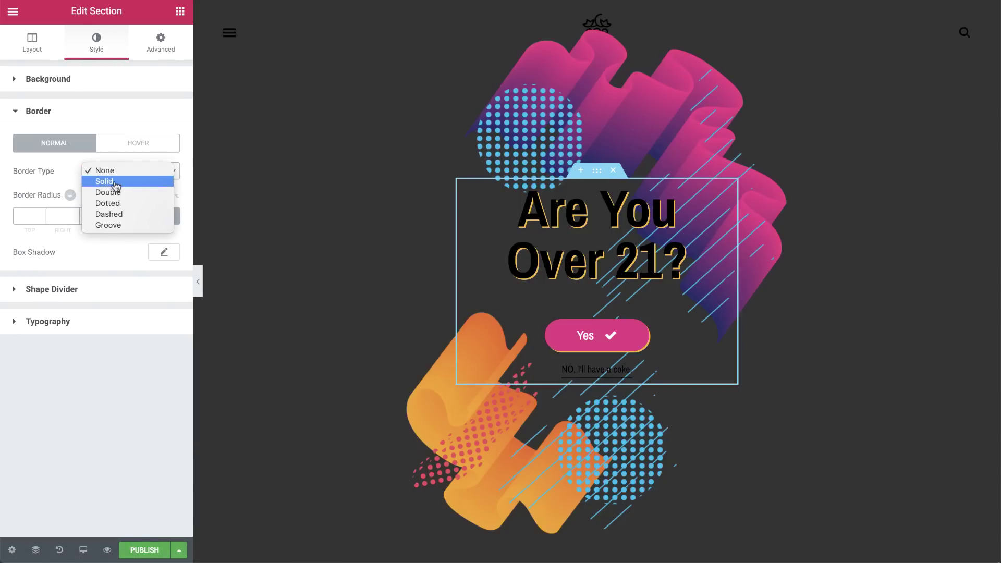
click(106, 181)
- Set the border width to 15, colour purple, bottom radius 40, and add section padding
click(95, 216)
text(15)
click(164, 252)
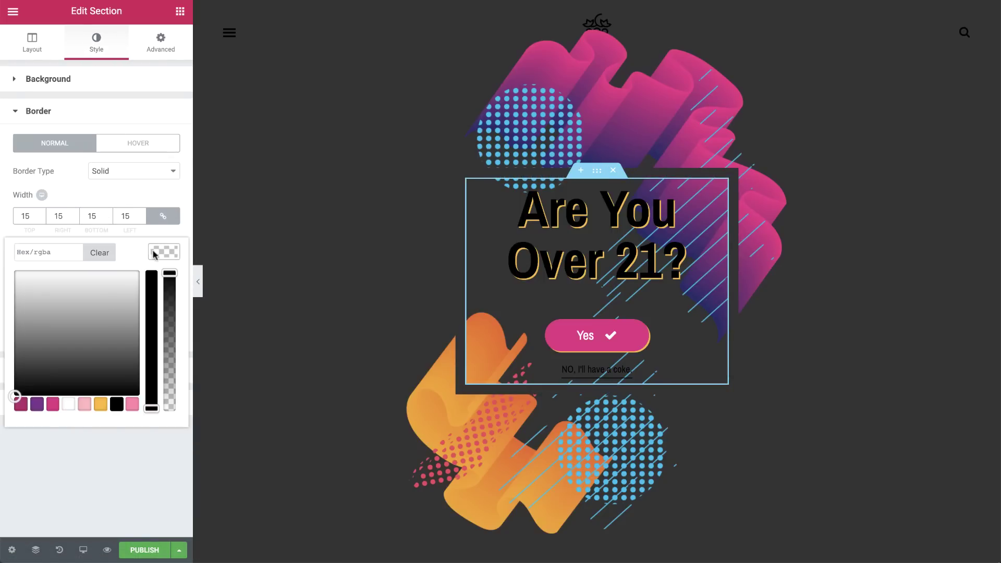
click(36, 404)
click(164, 252)
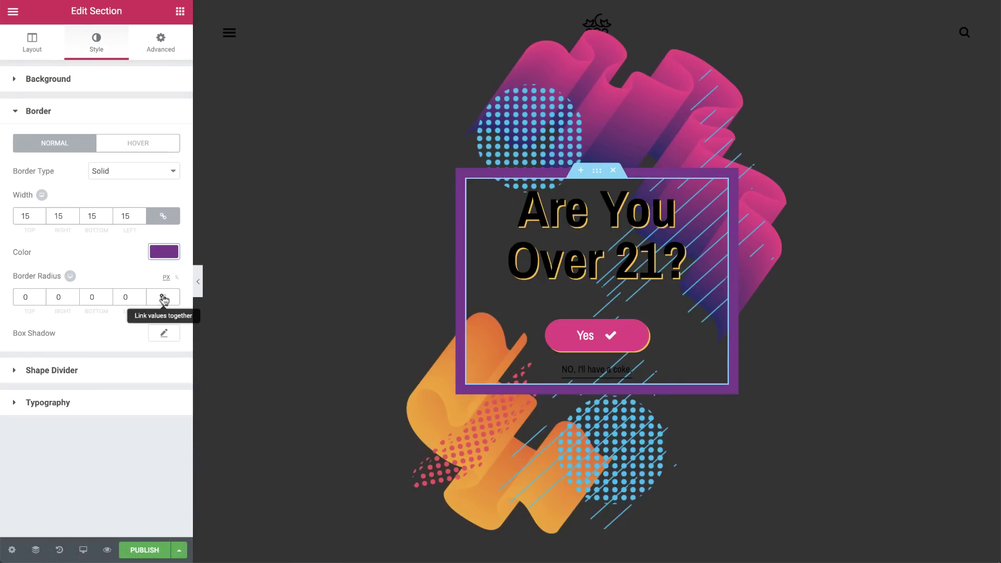
click(93, 297)
text(40)
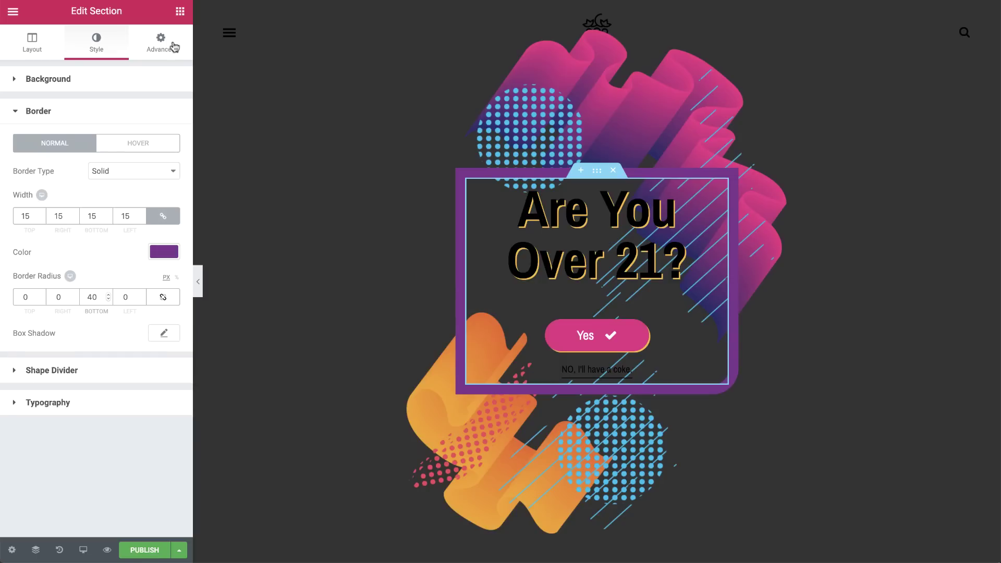
click(161, 43)
text(20)
click(180, 10)
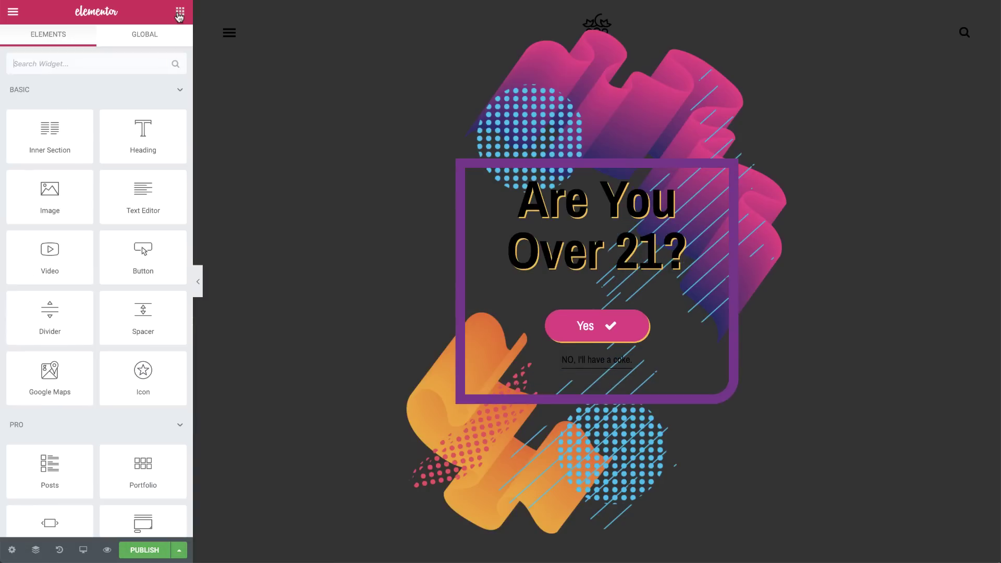
- Give the column a radial gradient background from #303030 to black
click(473, 177)
click(96, 43)
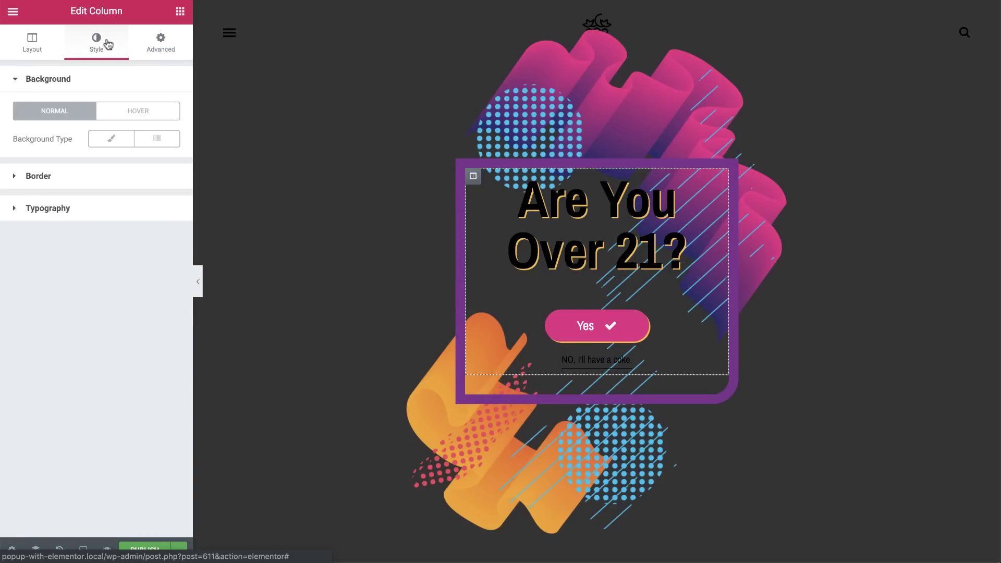
click(157, 139)
click(164, 166)
click(36, 203)
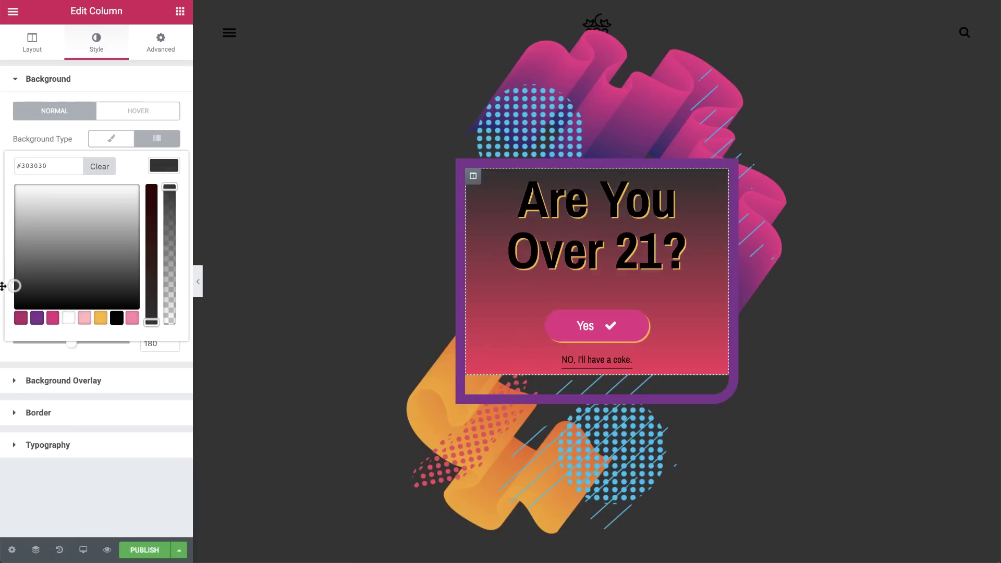
click(94, 187)
click(164, 235)
click(117, 385)
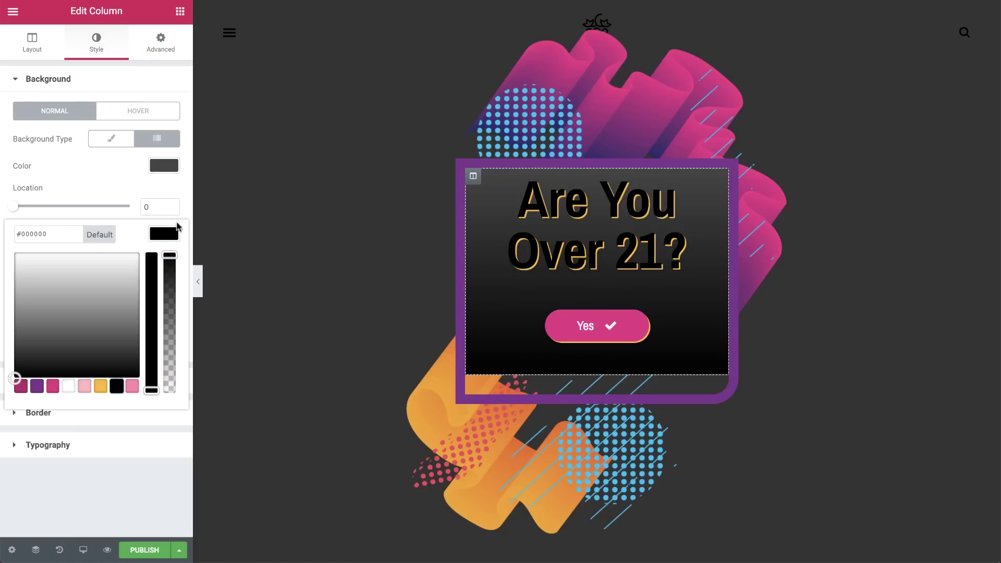
click(165, 234)
click(129, 302)
click(132, 314)
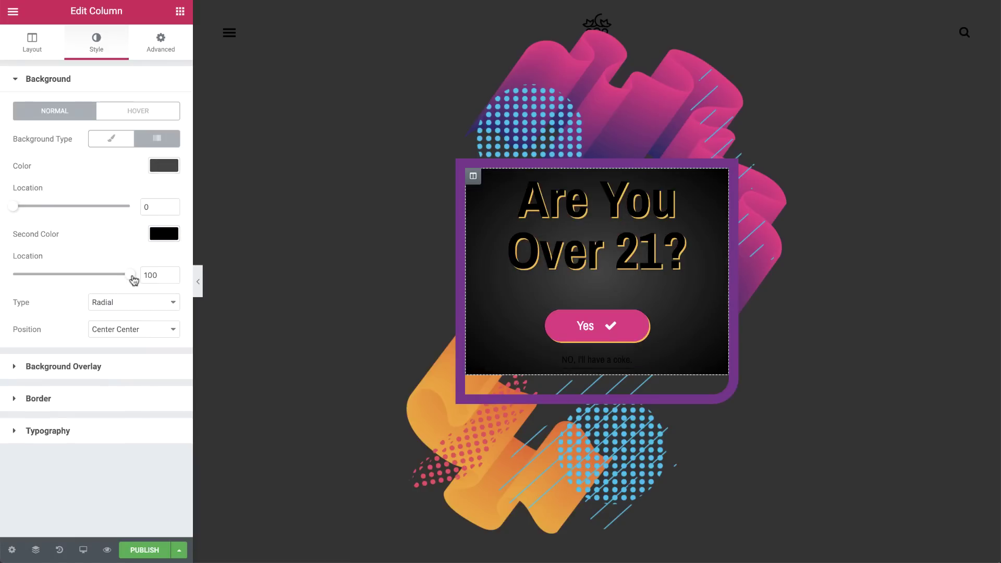
- Set the column's bottom corner radius to 20 and a 20/20/150 box shadow
click(125, 398)
click(163, 247)
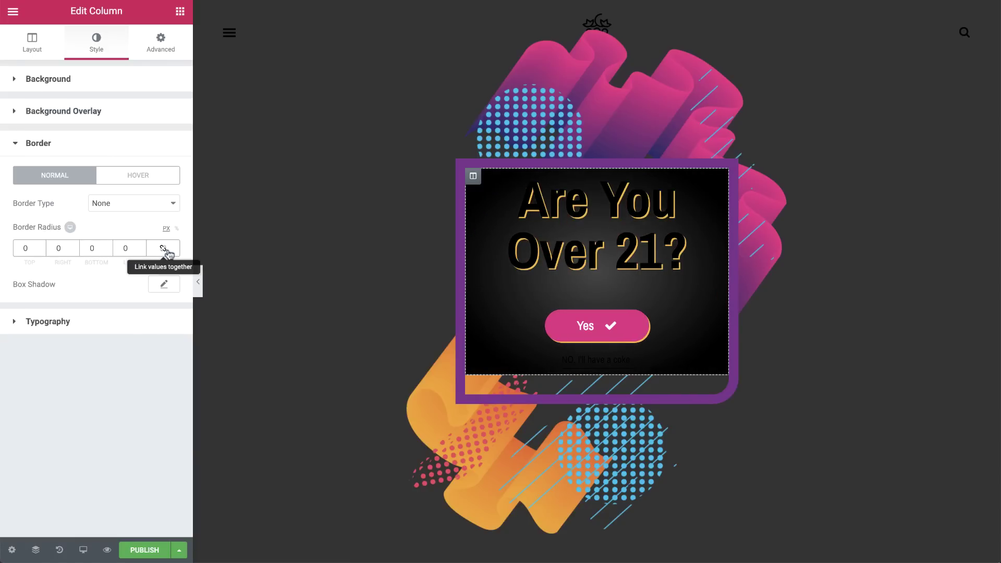
click(96, 248)
text(20)
click(164, 283)
click(149, 351)
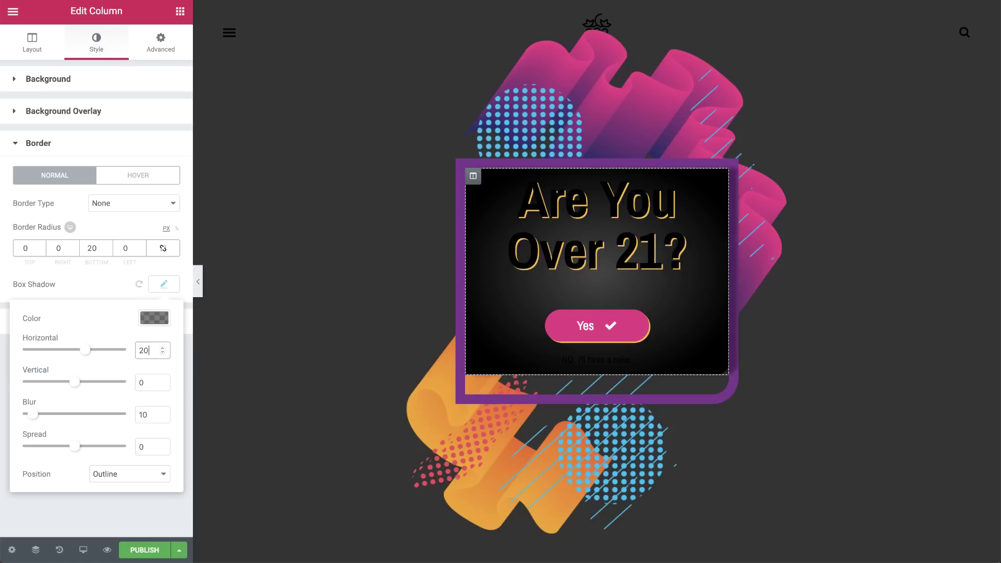
text(20)
click(149, 383)
text(20150)
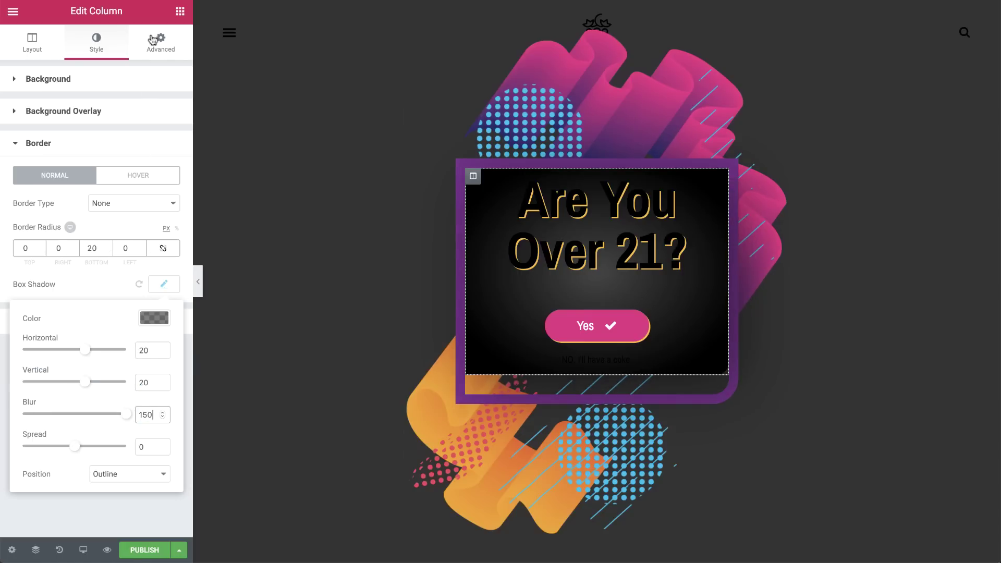
- Set column margins -30, 30, 0, -30 and padding 100, 0, 100, 0
click(157, 41)
click(25, 129)
text(-30)
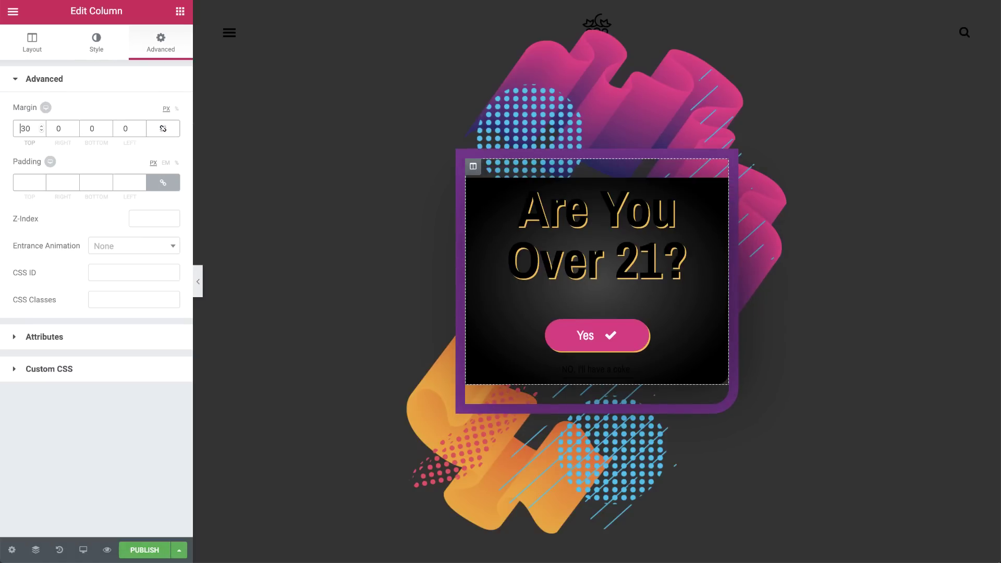
text(30)
key(Tab)
key(Tab)
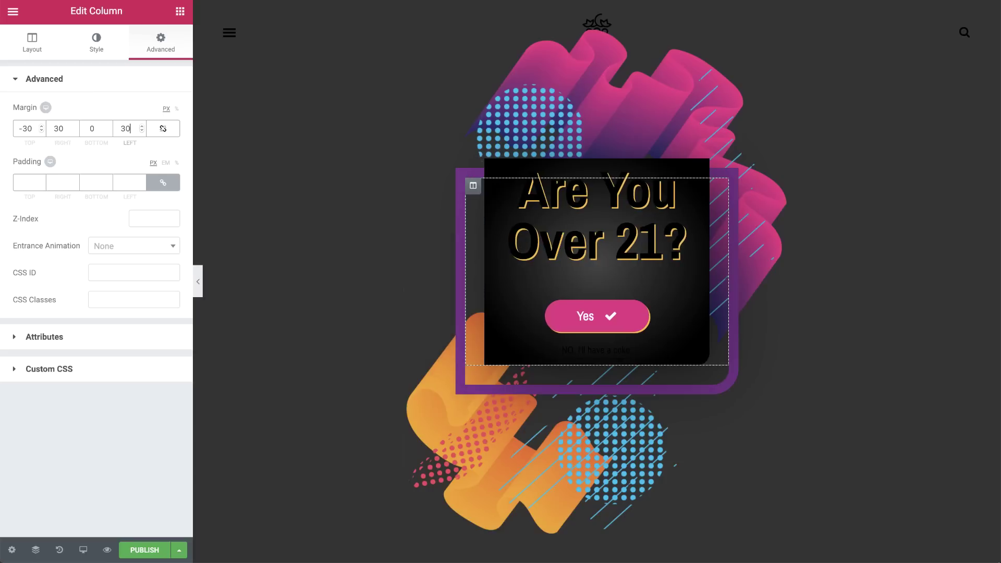
text(-30)
key(Tab)
text(100)
key(Tab)
text(0)
key(Tab)
text(100)
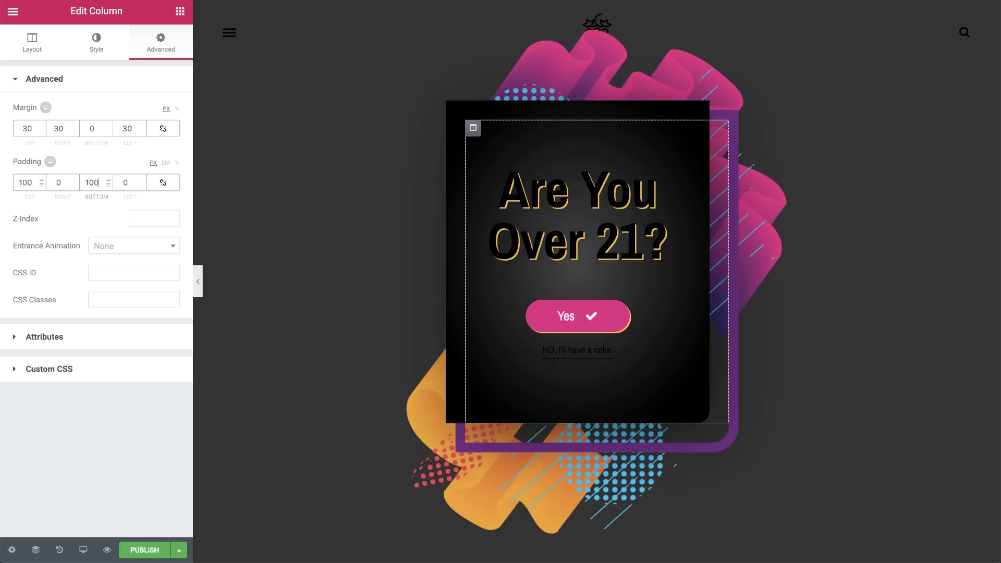
click(180, 11)
- Make the 'Are You Over 21?' heading text white
click(579, 215)
click(97, 43)
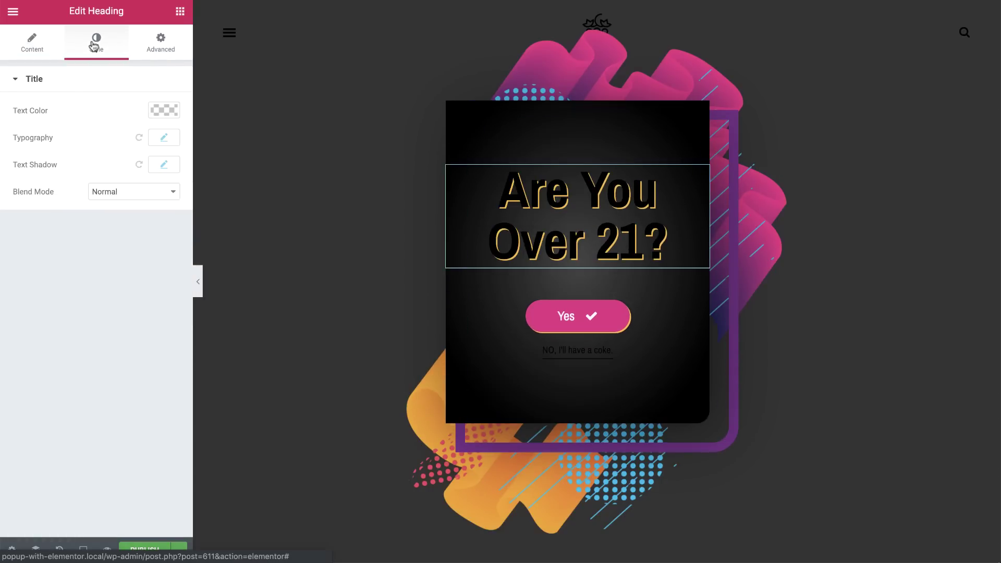
click(163, 111)
click(68, 262)
click(174, 119)
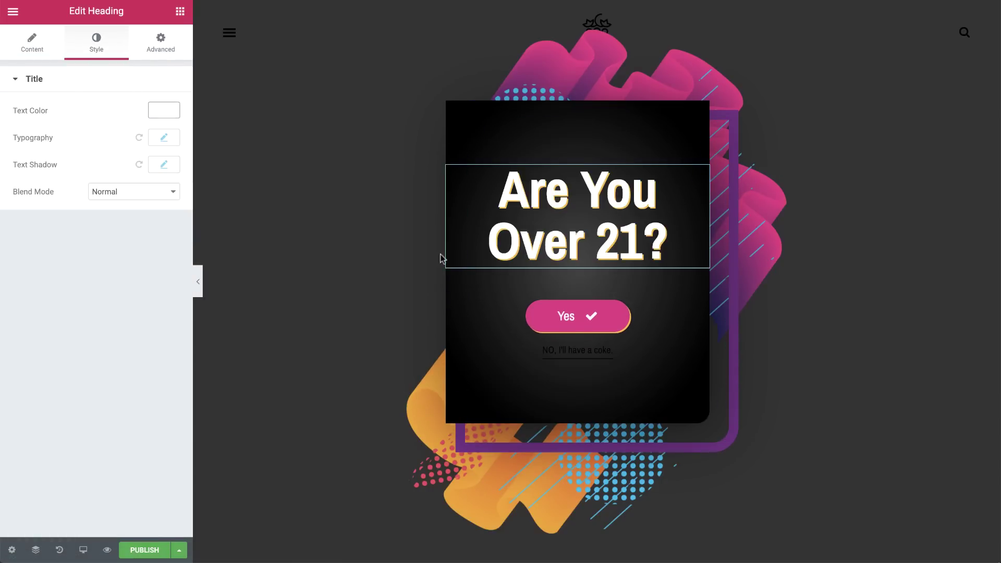
- Make the 'NO, I'll have a coke.' link text white
click(577, 351)
click(100, 39)
click(165, 166)
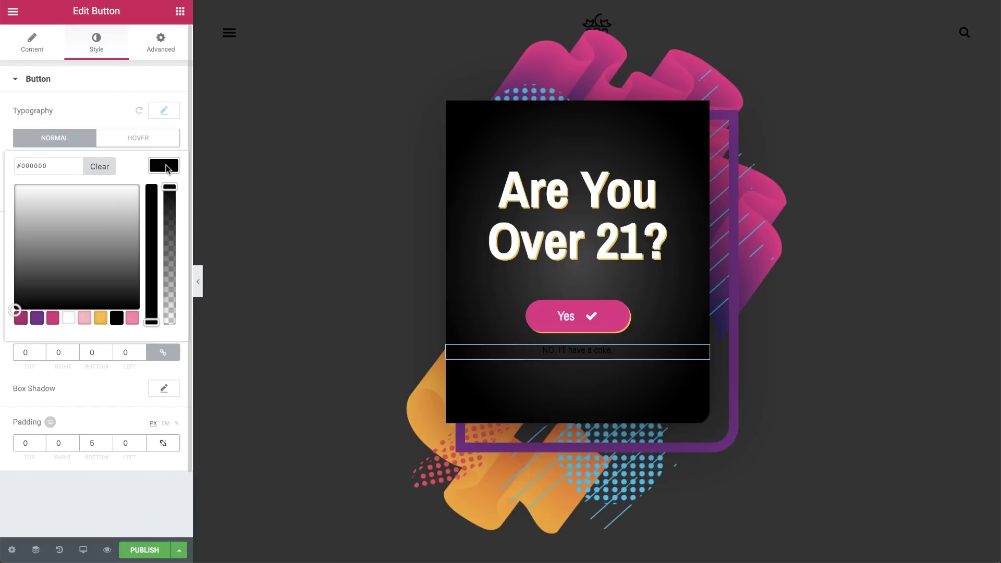
click(68, 317)
click(168, 168)
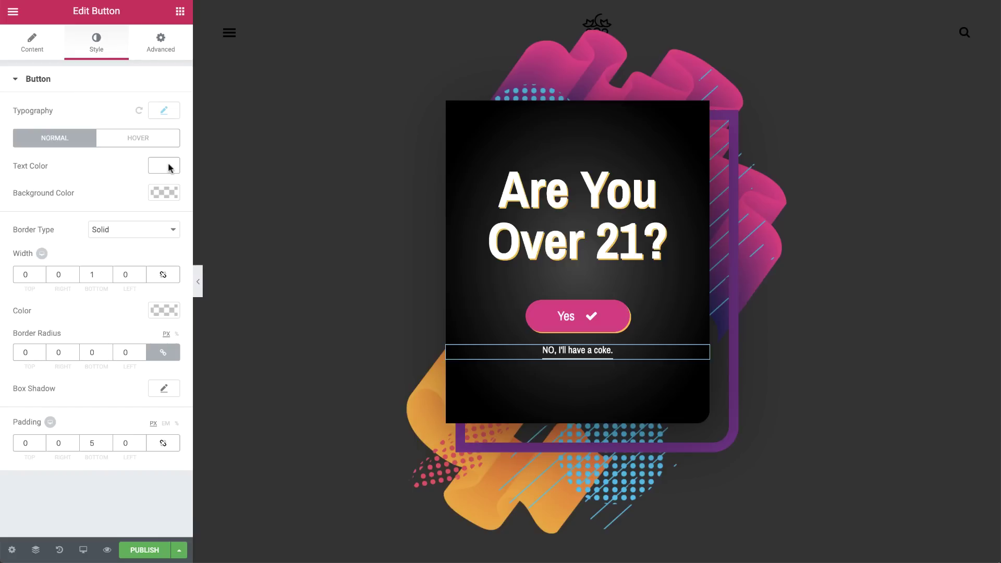
- Make the Yes button a Close Popup dynamic action with Don't Show Again enabled
click(503, 319)
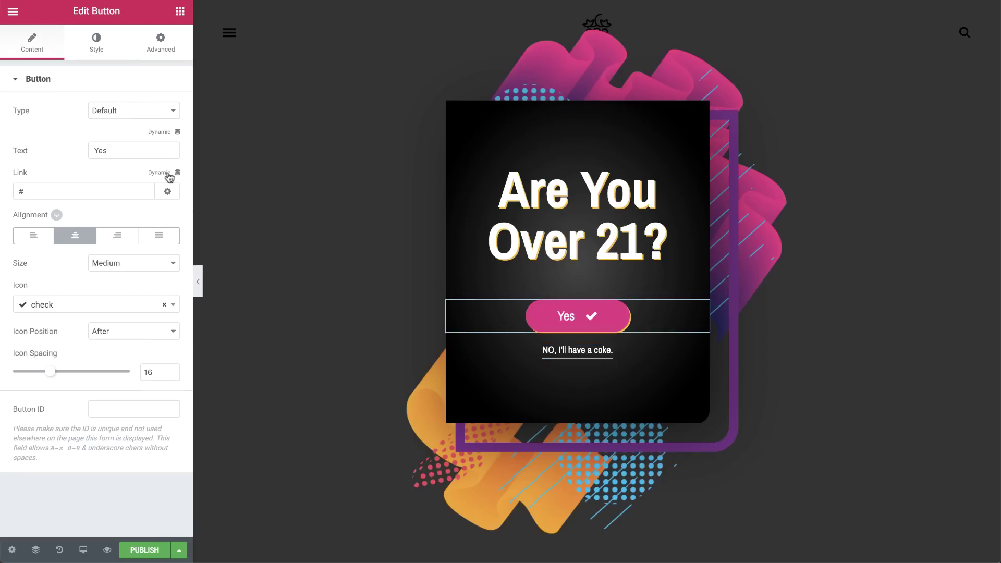
click(169, 173)
scroll(118, 235, down, 3)
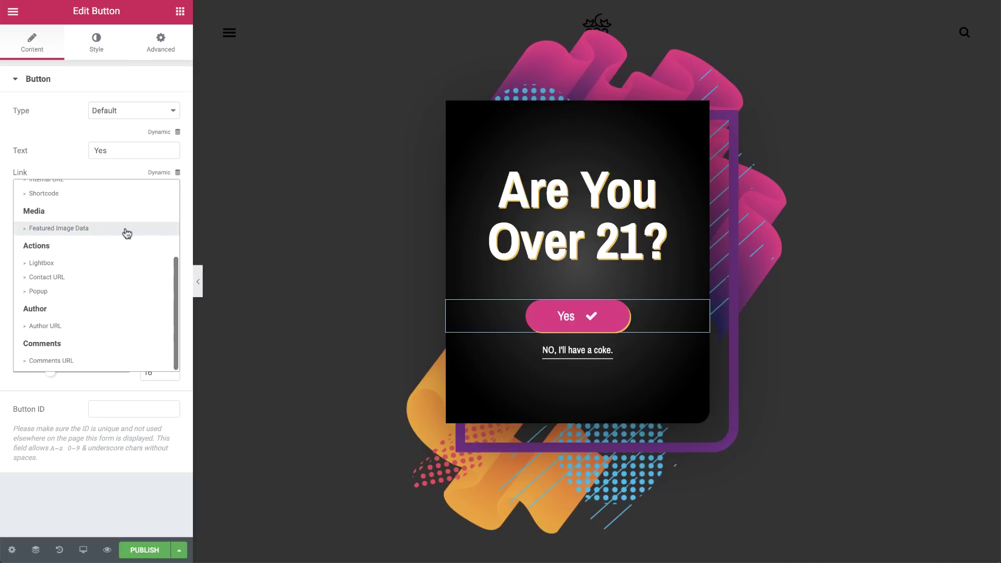
click(104, 289)
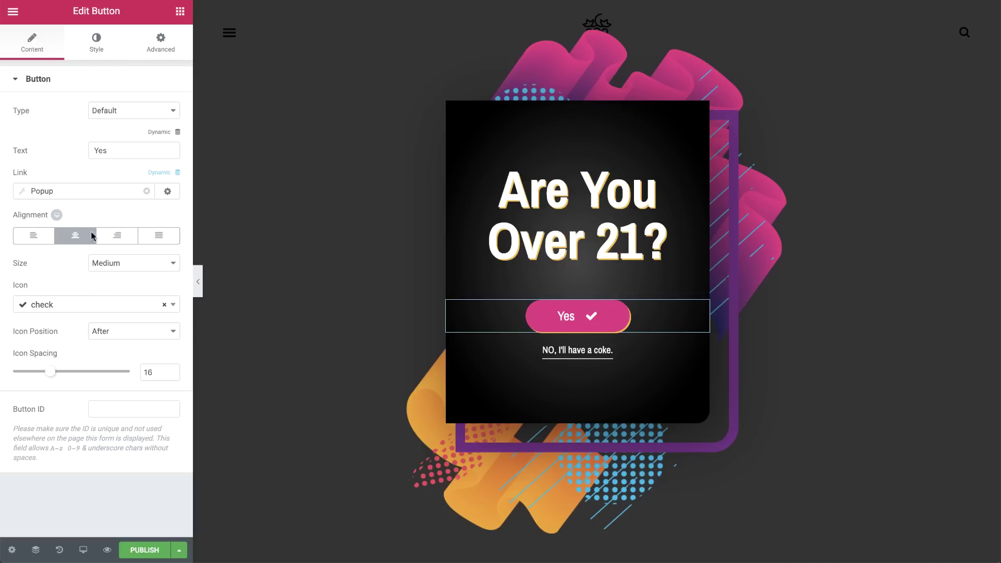
click(82, 193)
click(125, 247)
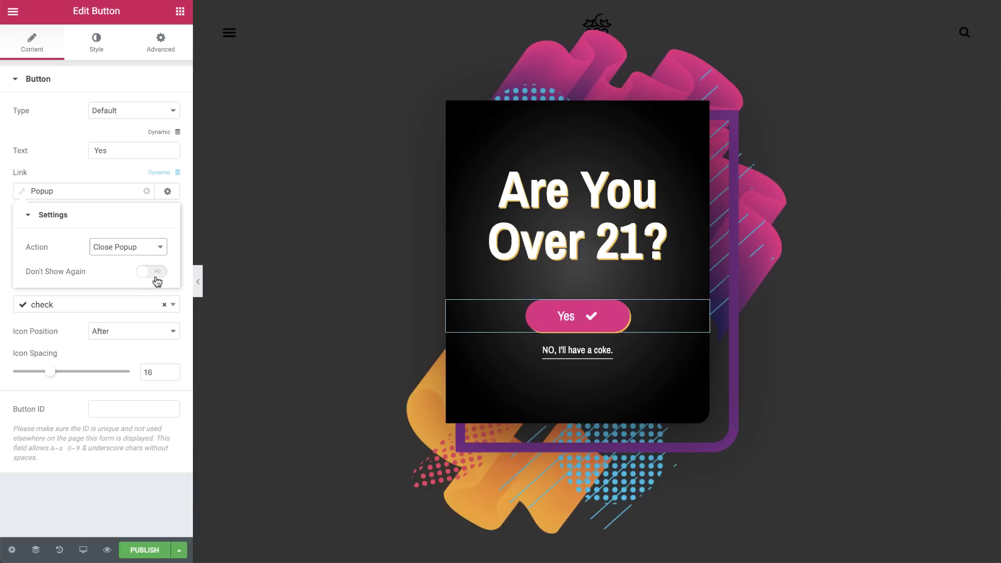
click(152, 273)
click(118, 169)
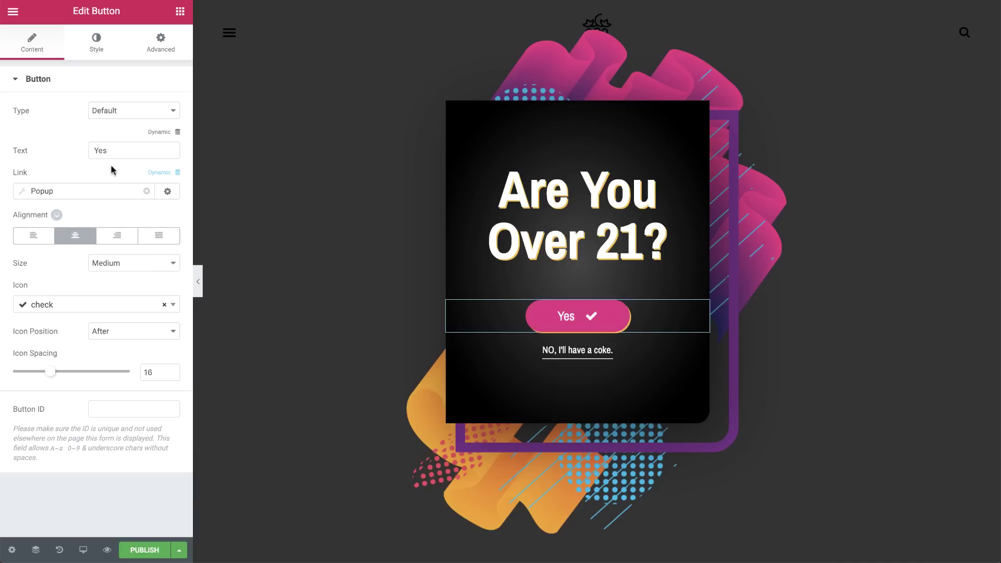
click(578, 350)
text(www.kinder.com)
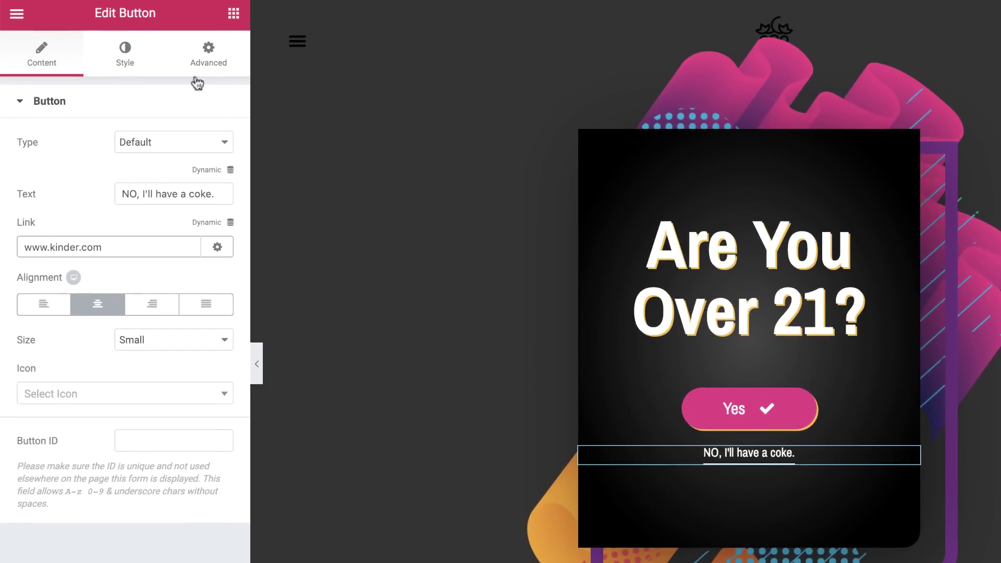
- In Popup Settings Advanced, enable Prevent Closing on Overlay and on ESC key
click(233, 13)
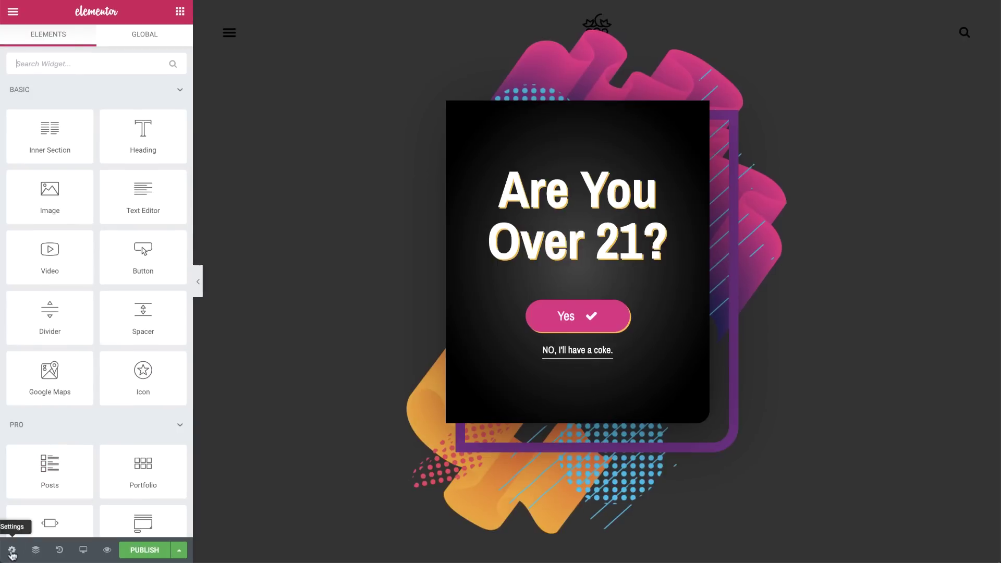
click(12, 550)
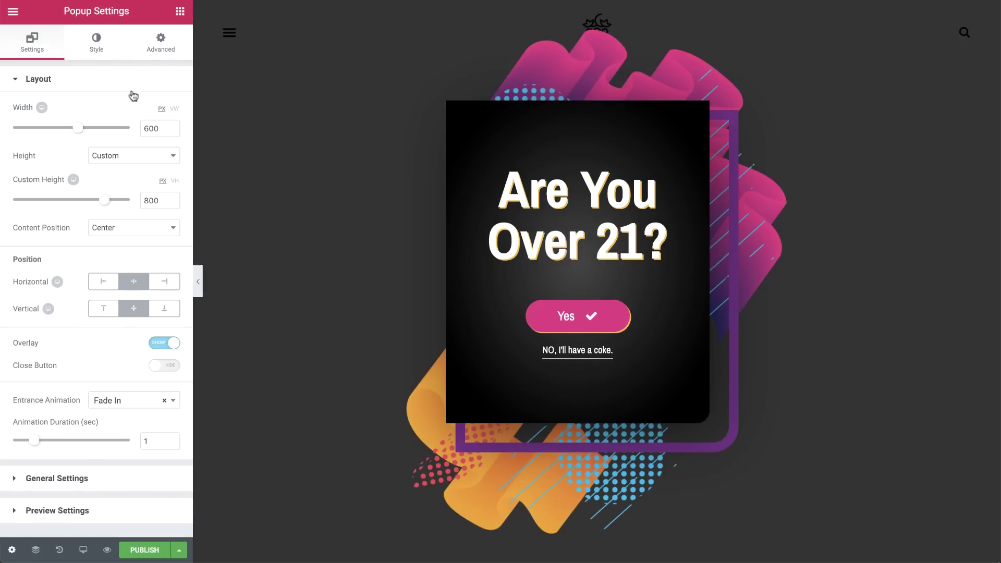
click(160, 43)
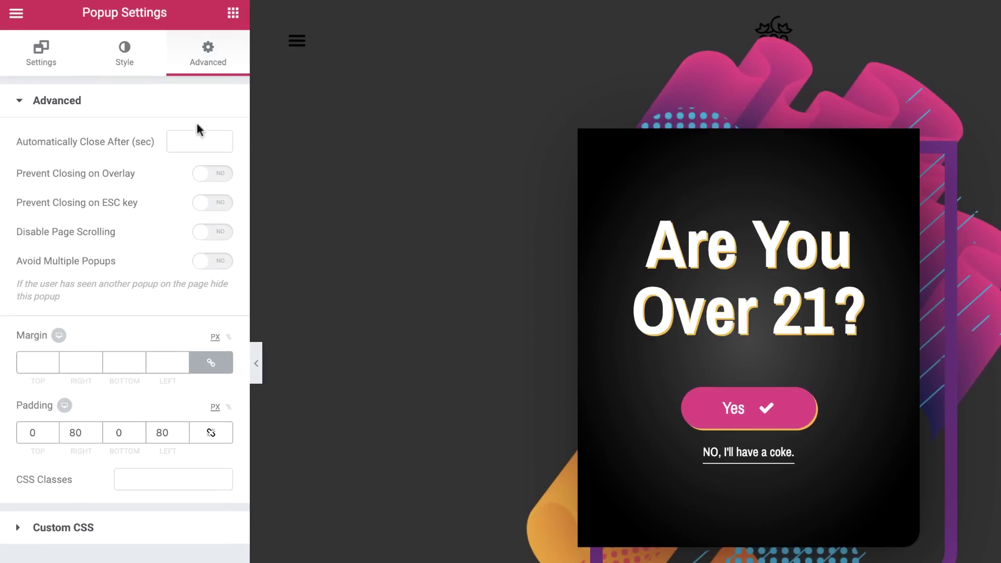
click(212, 174)
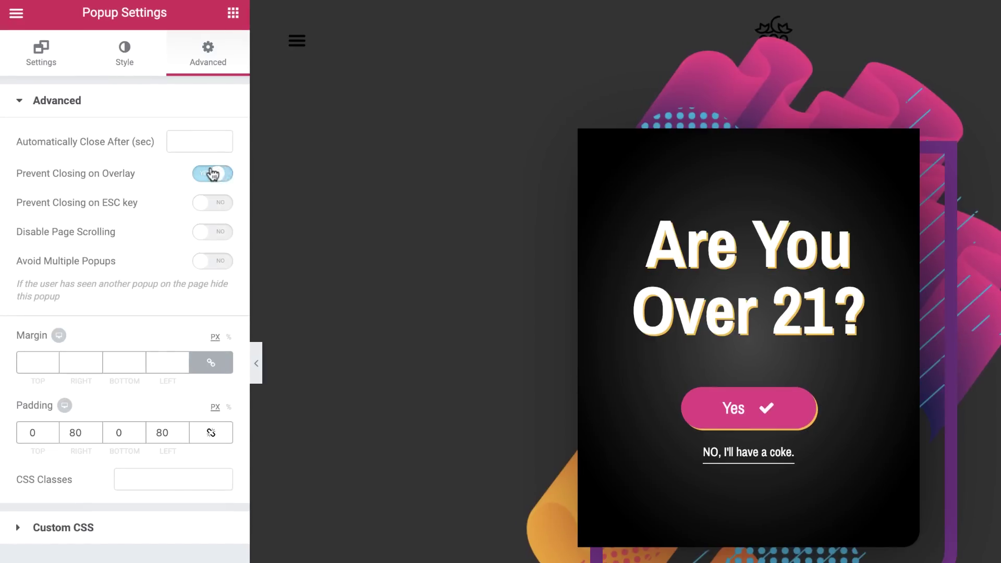
click(220, 204)
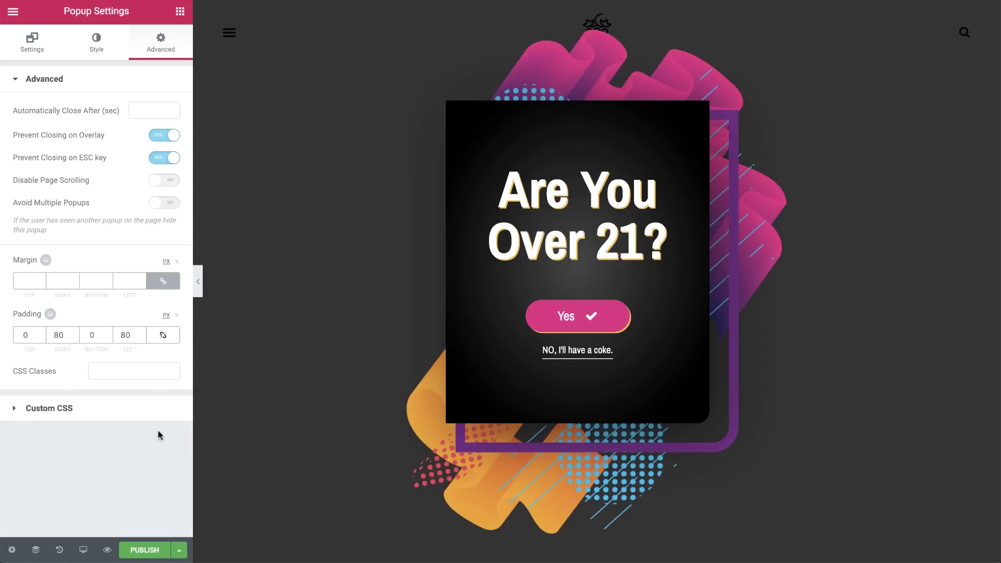
- Publish the popup after reviewing Triggers and Advanced Rules, via Save & Close
click(144, 550)
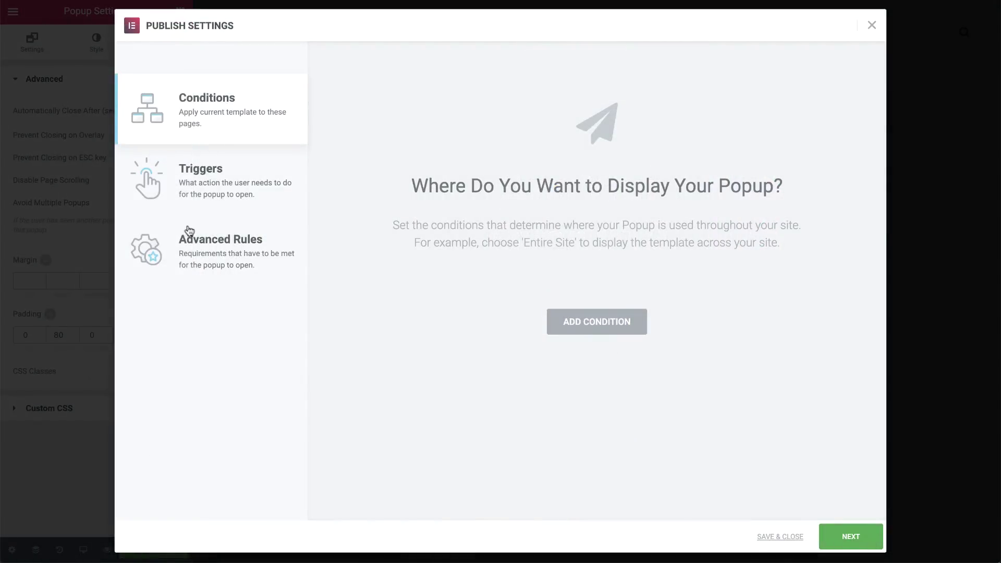
click(202, 204)
click(202, 258)
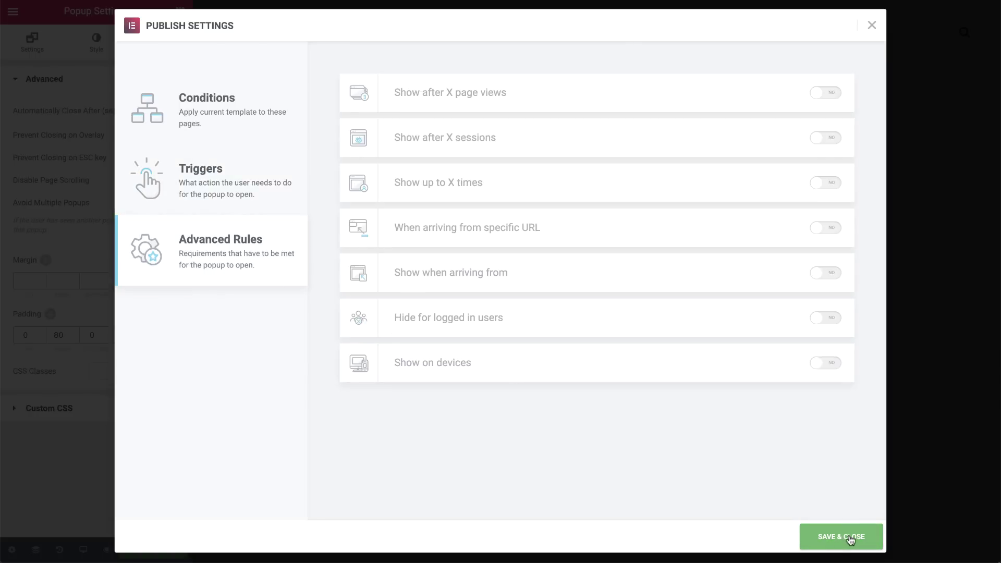
click(842, 536)
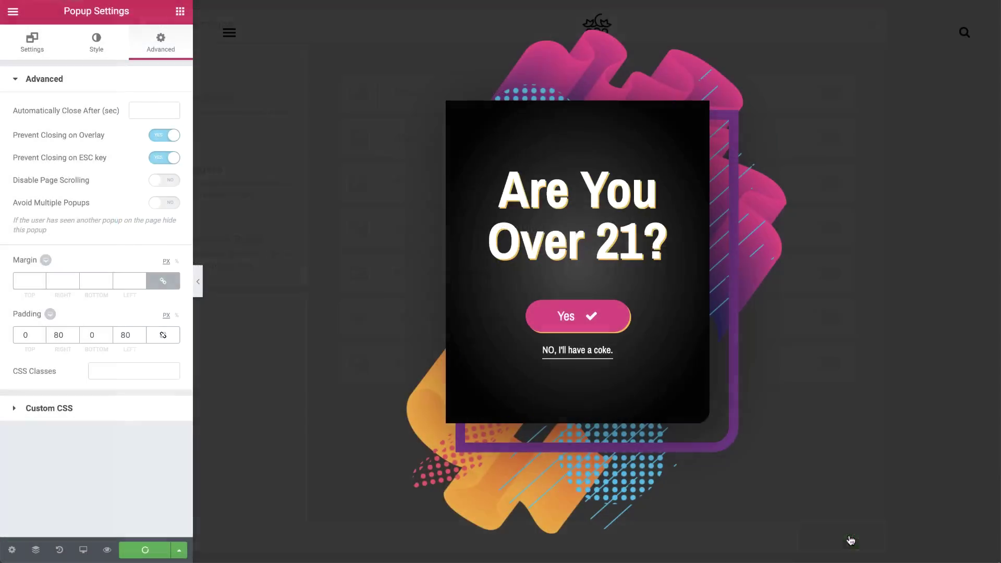
- Switch to the Sparkling page using the Finder
key(ctrl+e)
text(spa)
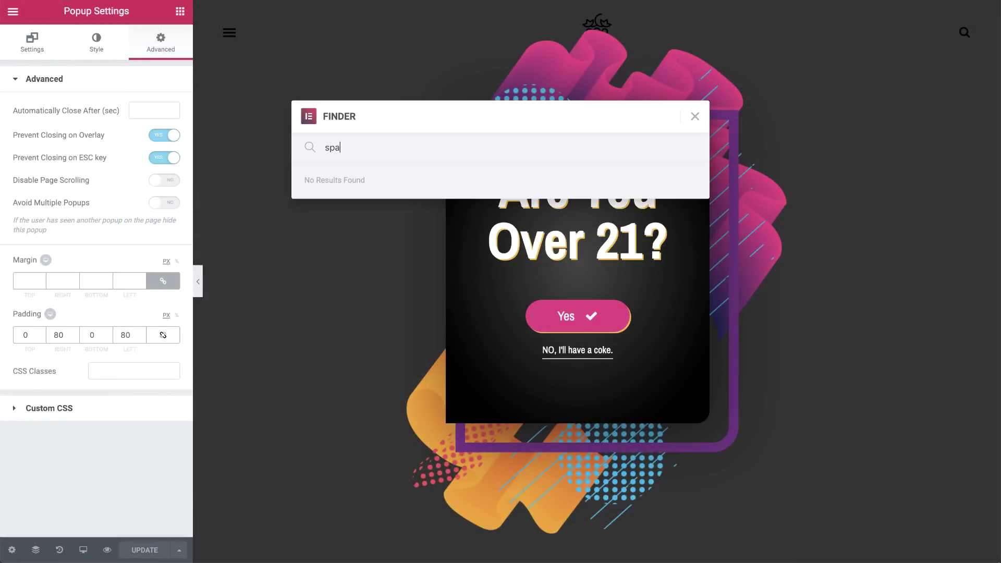
text(rkling)
key(Down)
key(Return)
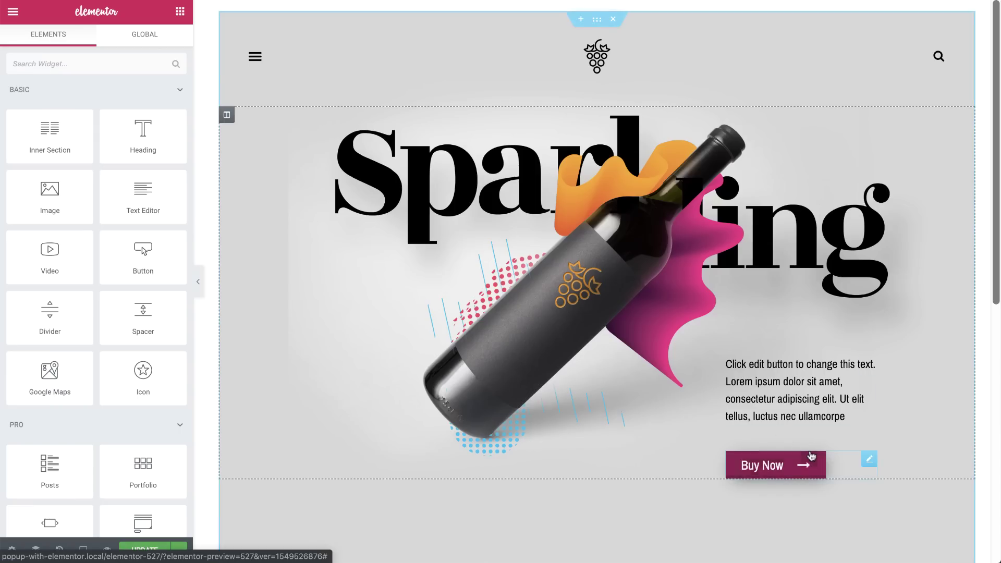
- Make Buy Now an Open Popup action targeting the Sparkling popup and update the page
click(798, 465)
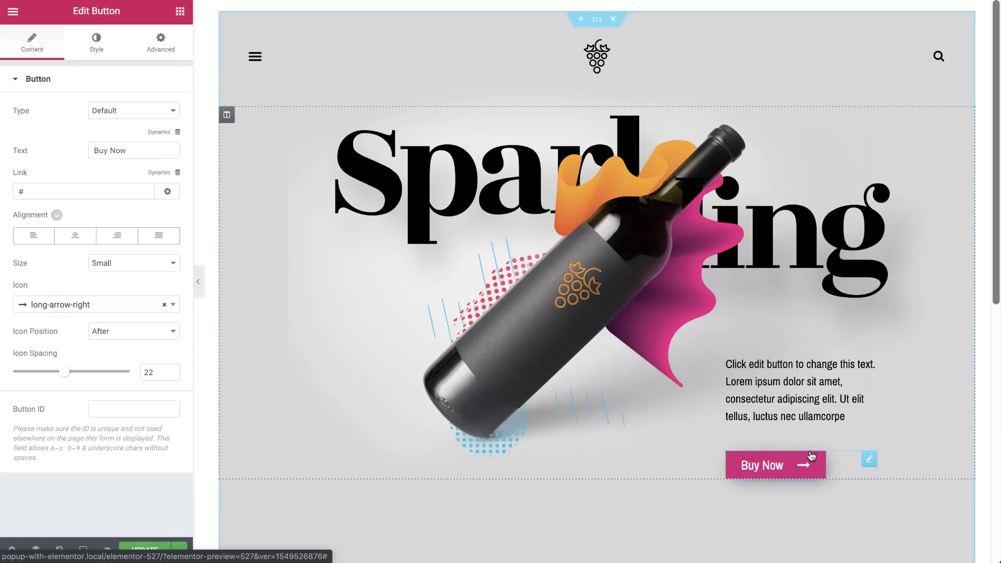
click(177, 173)
scroll(156, 193, down, 3)
scroll(155, 194, down, 2)
click(125, 296)
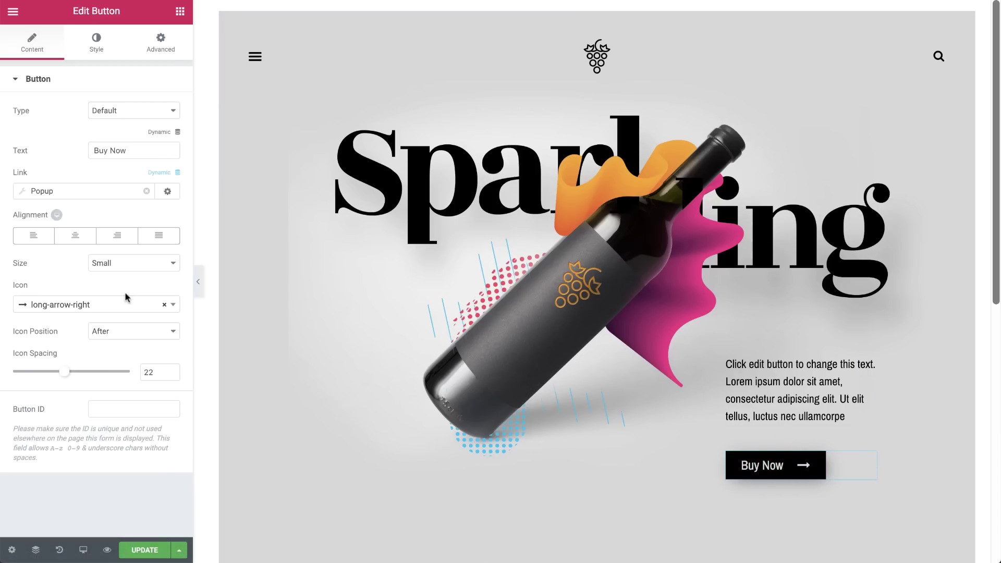
click(79, 193)
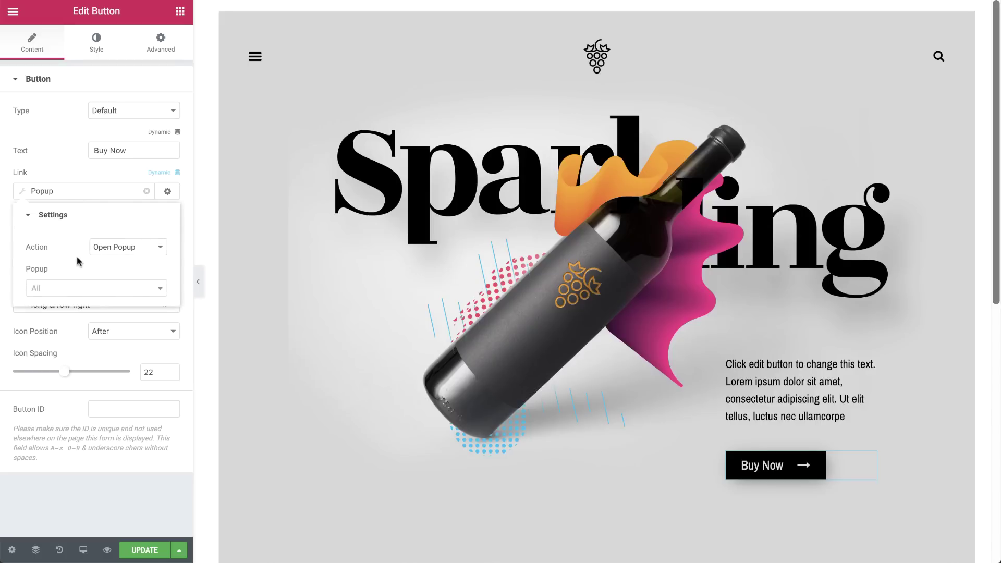
click(79, 287)
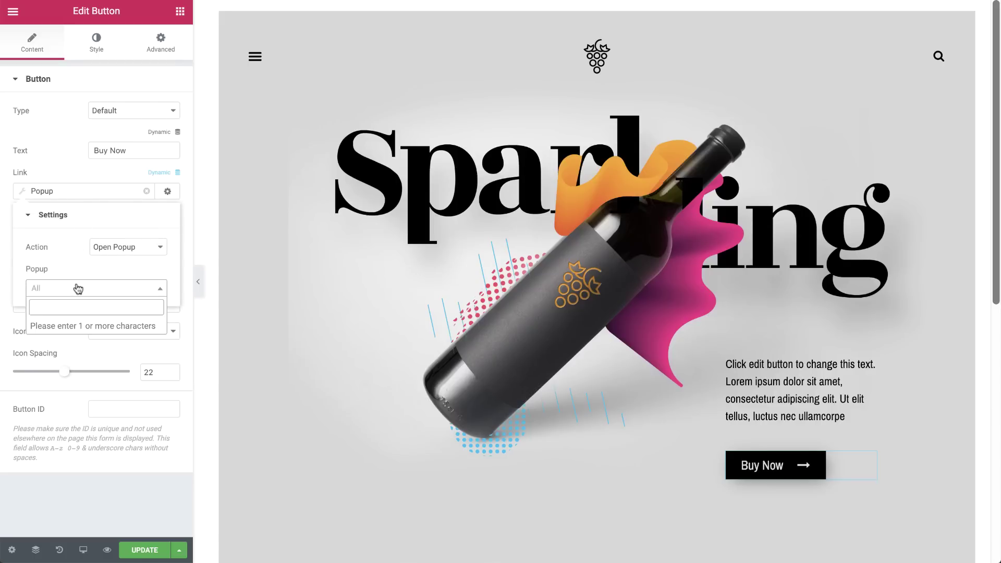
text(sparkl)
key(Return)
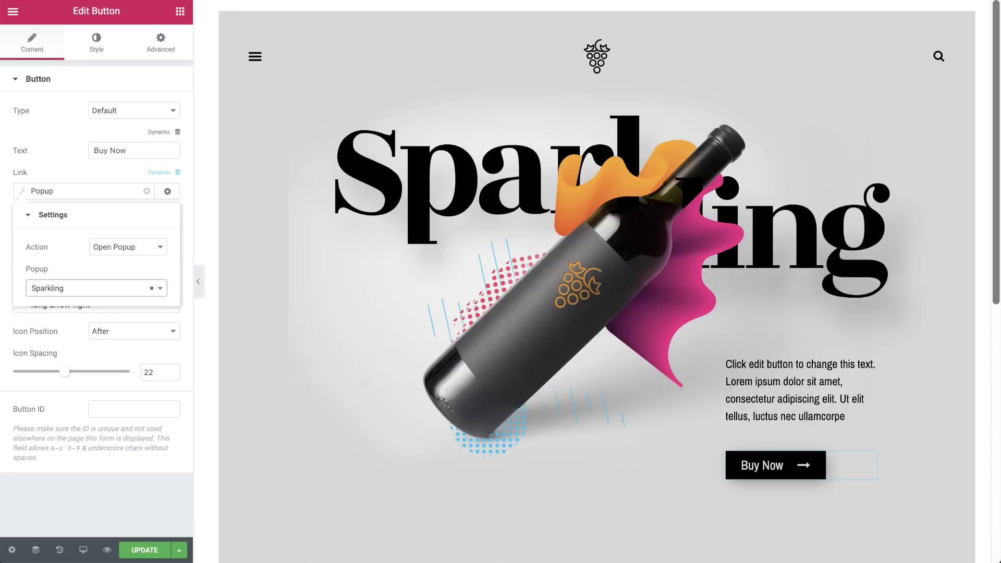
click(144, 551)
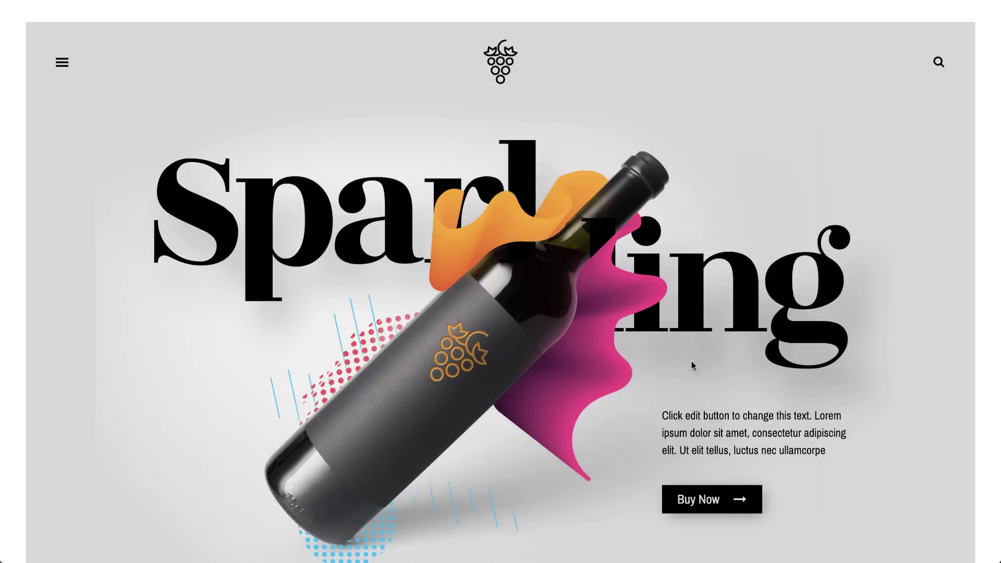
- On the live page, open the age popup from Buy Now and answer Yes through the follow-up popups
click(700, 500)
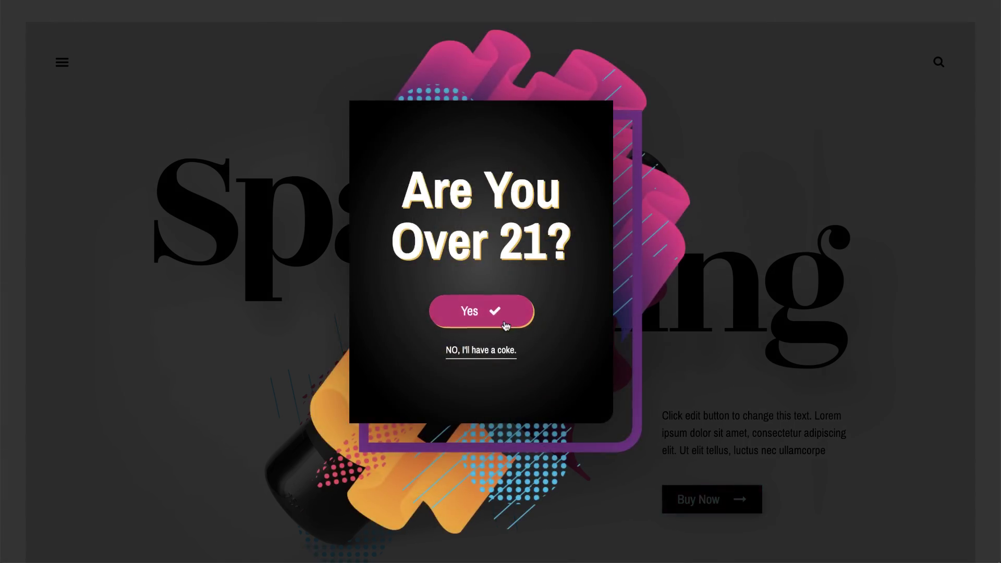
click(482, 316)
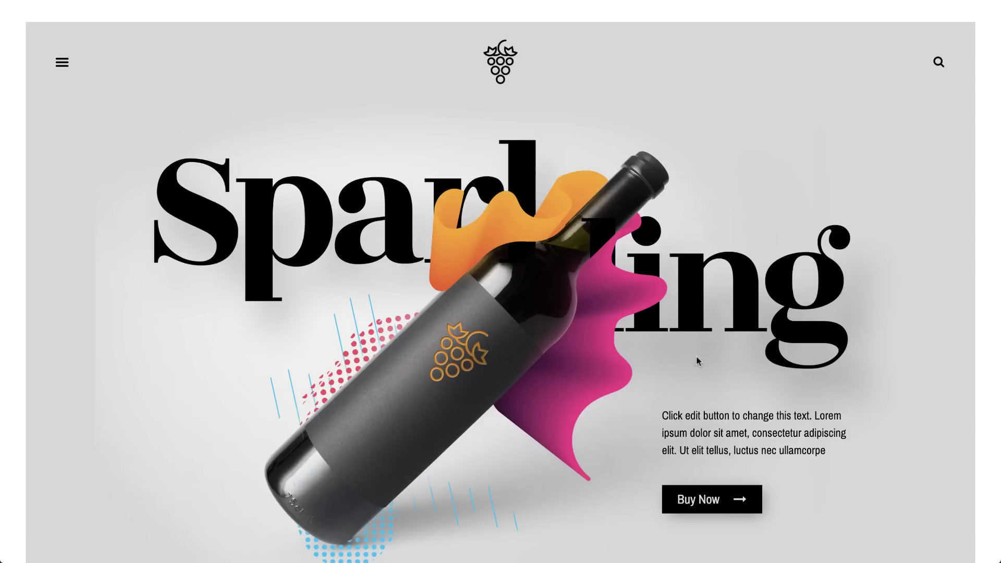
click(706, 494)
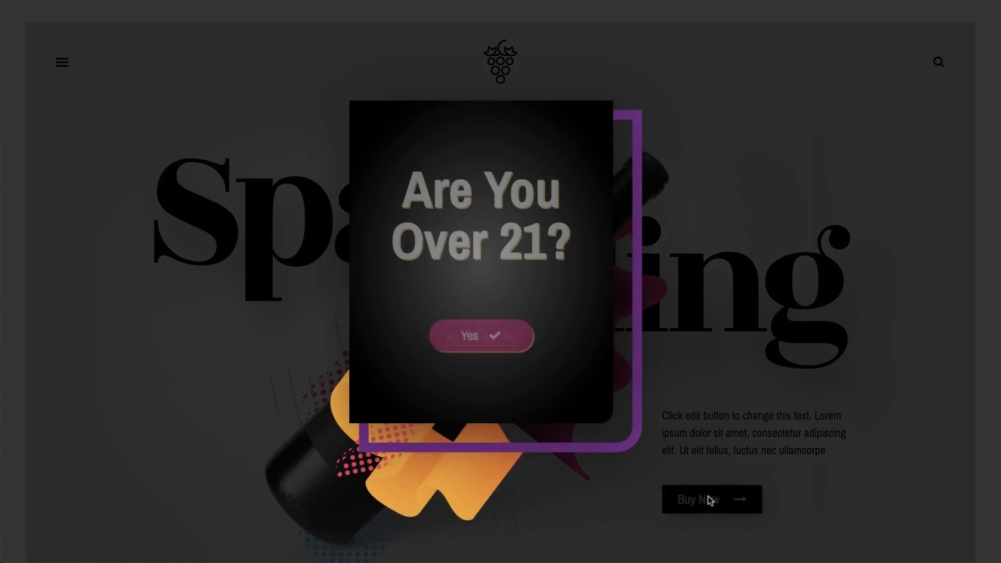
click(492, 316)
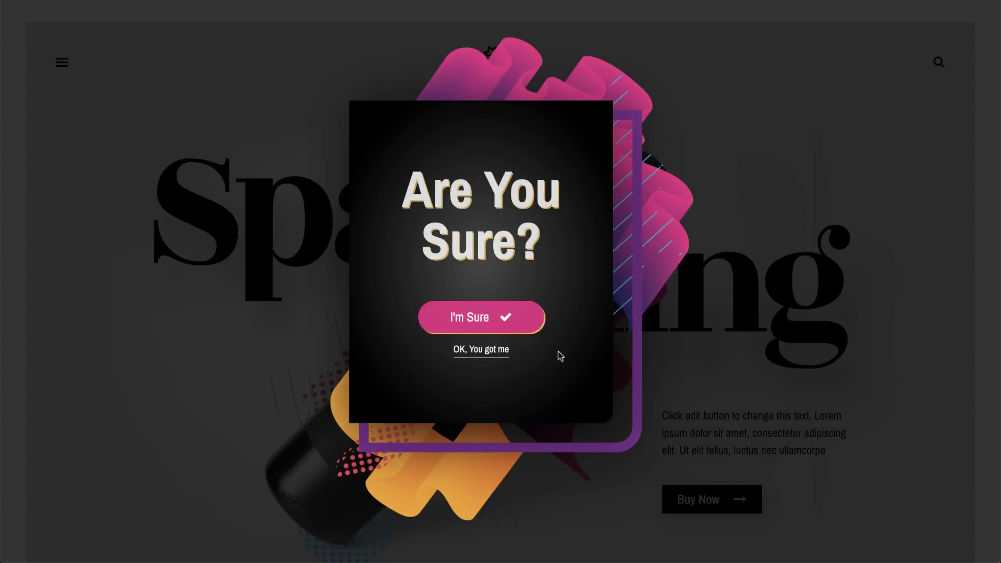
click(513, 317)
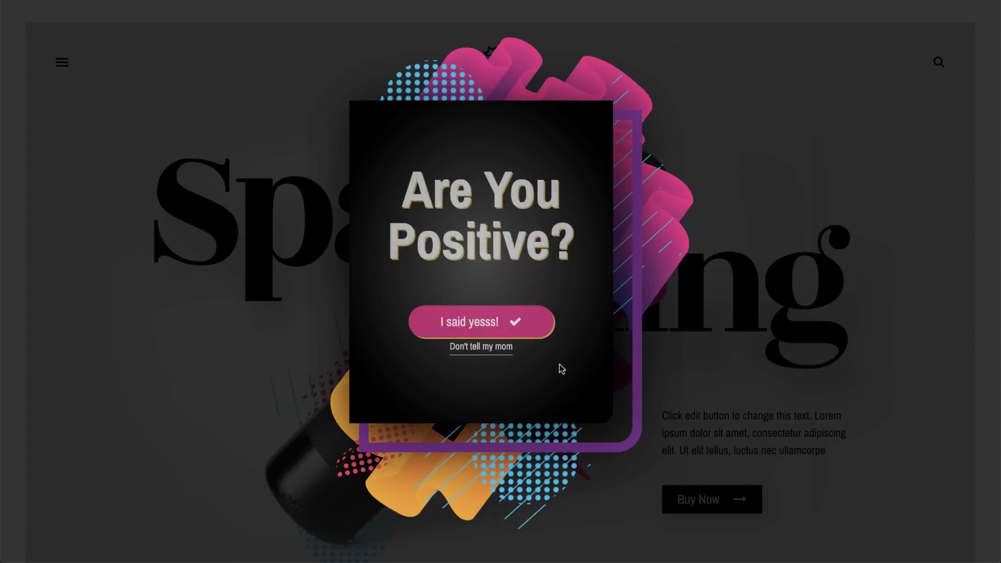